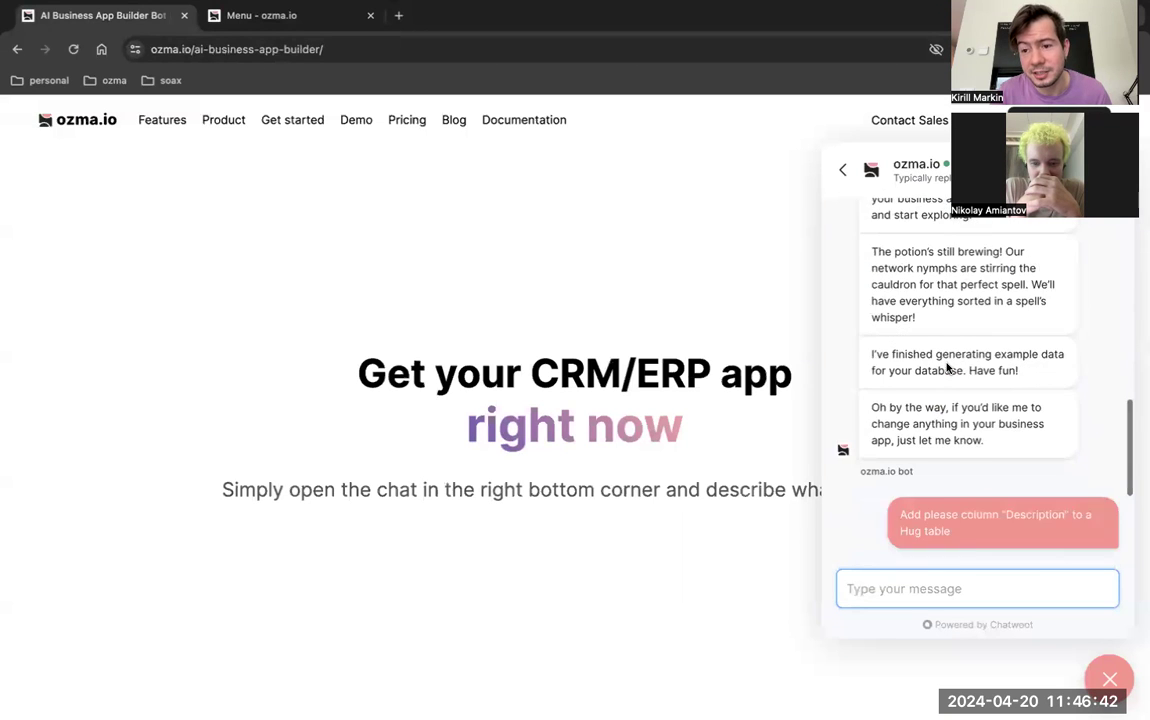
Open the Hugs table, view the Giant Panda hug record, then return to the Animal Hugs menu
{"action": "scroll", "coordinate": [947, 368], "scroll_direction": "up", "scroll_amount": 15}
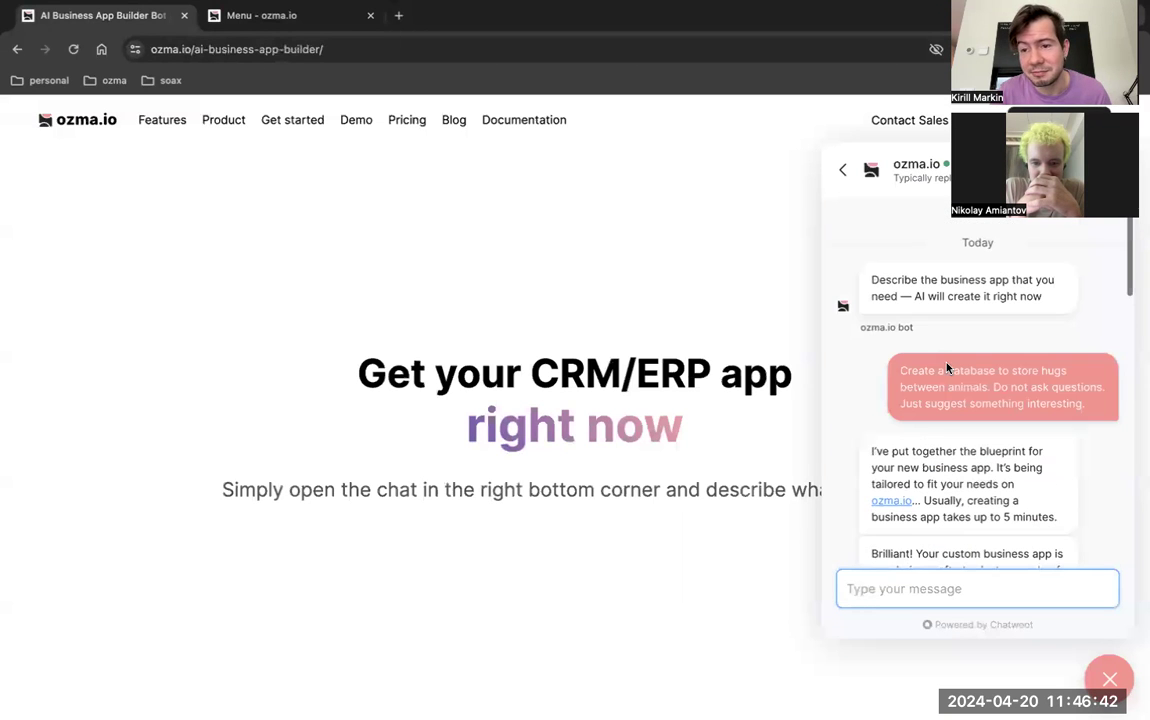
{"action": "left_click", "coordinate": [260, 15]}
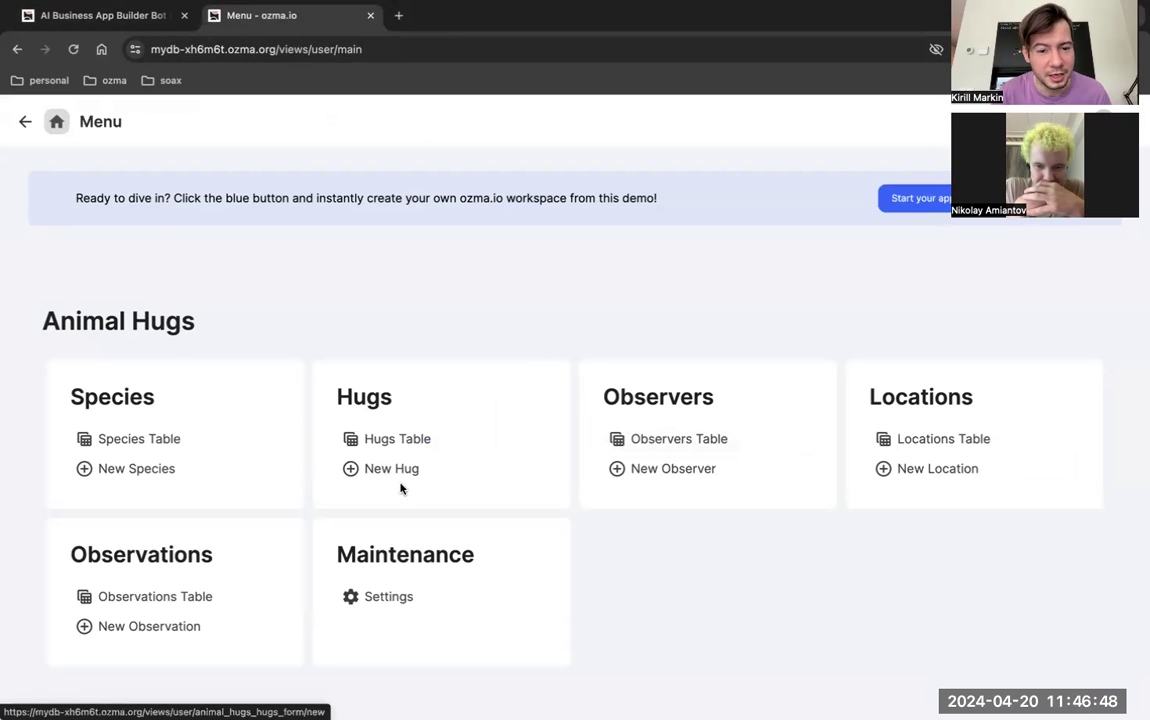
{"action": "left_click", "coordinate": [386, 443]}
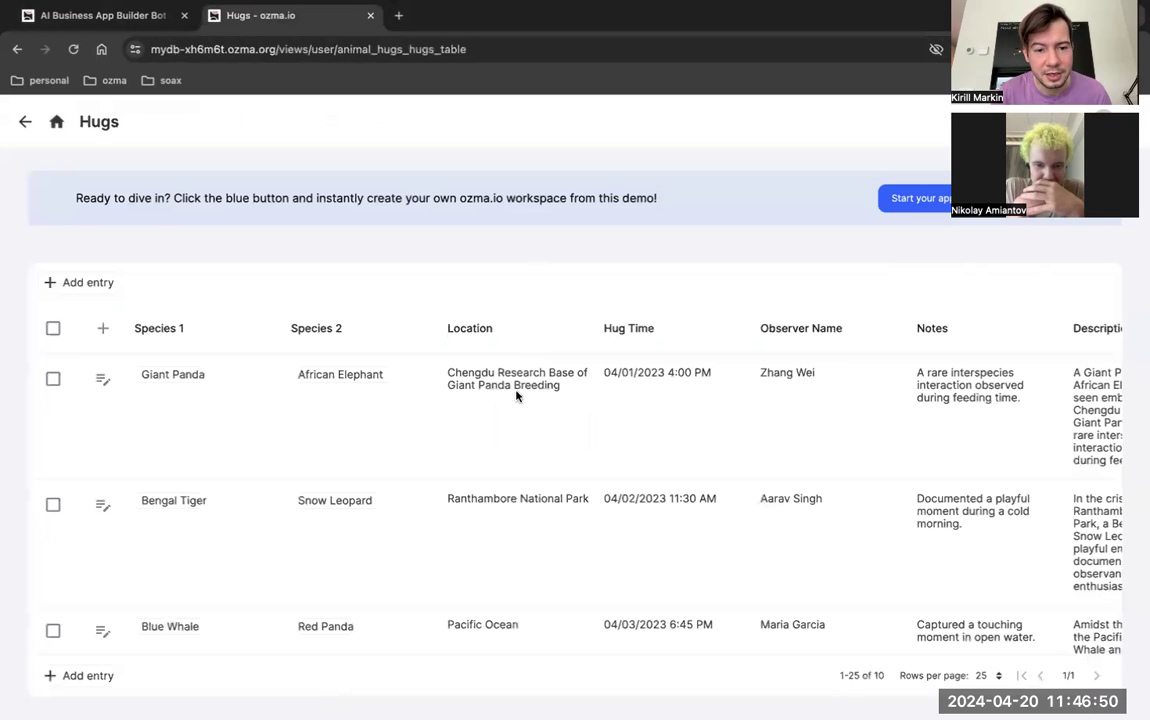
{"action": "left_click", "coordinate": [103, 378]}
{"action": "left_click", "coordinate": [69, 250]}
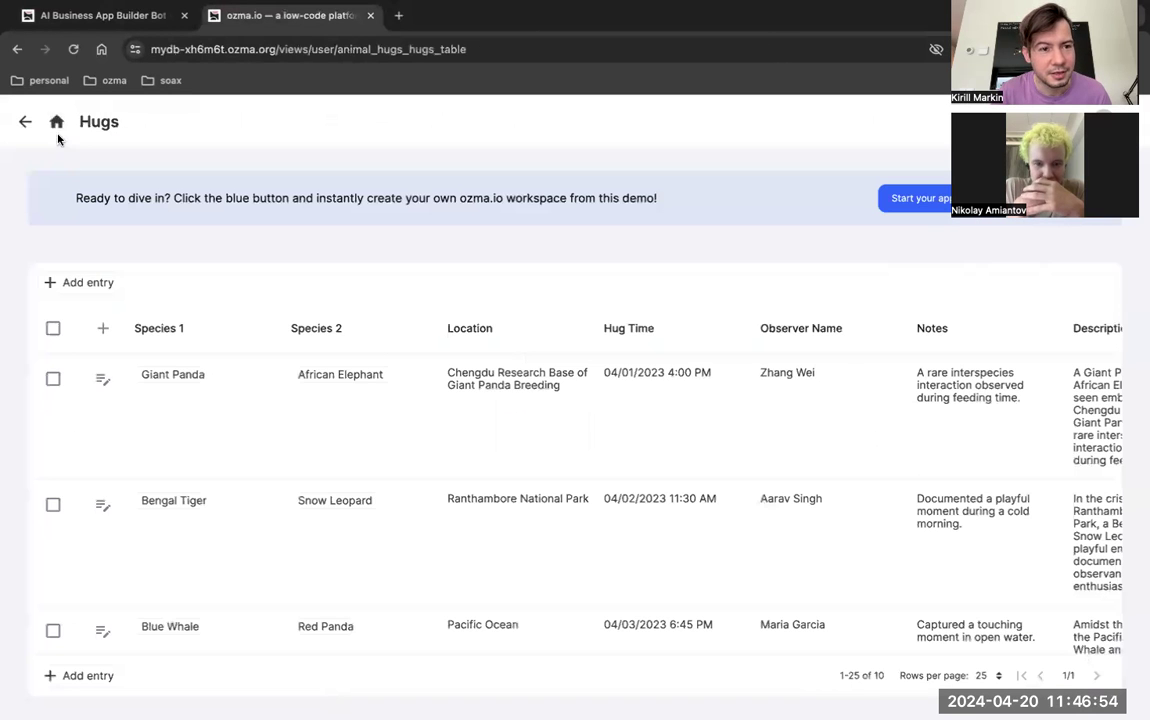
{"action": "left_click", "coordinate": [56, 121]}
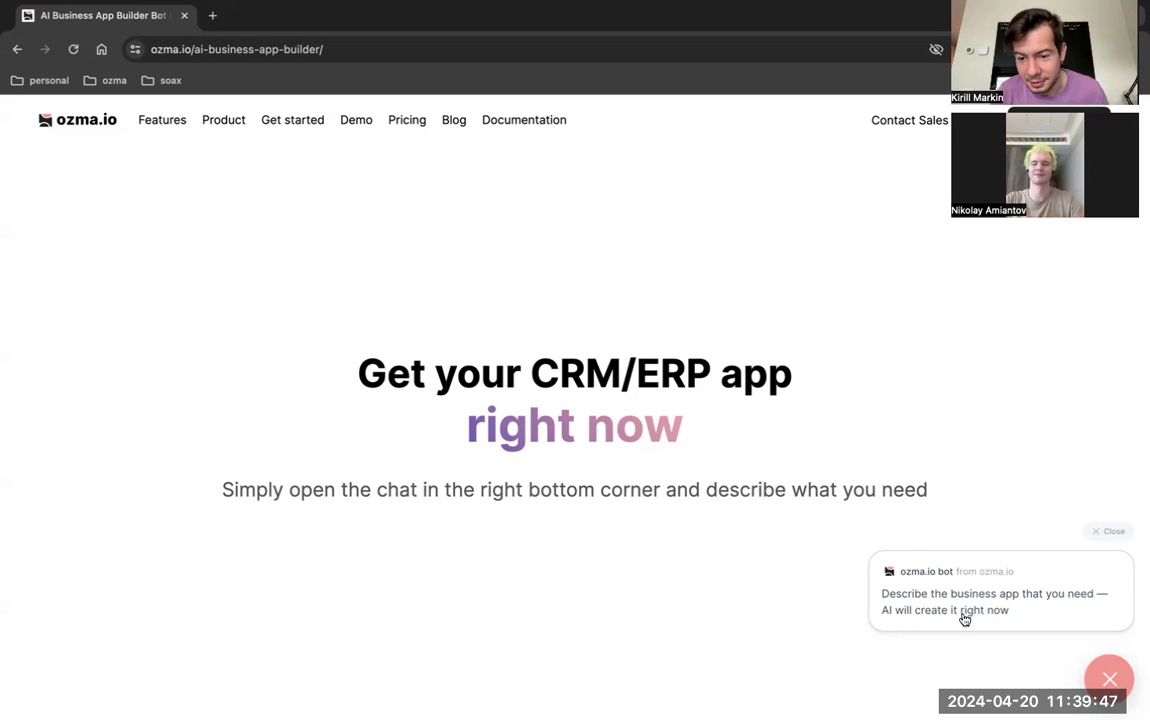
Send the bot a pasted request for a database storing hugs between animals
{"action": "left_click", "coordinate": [964, 619]}
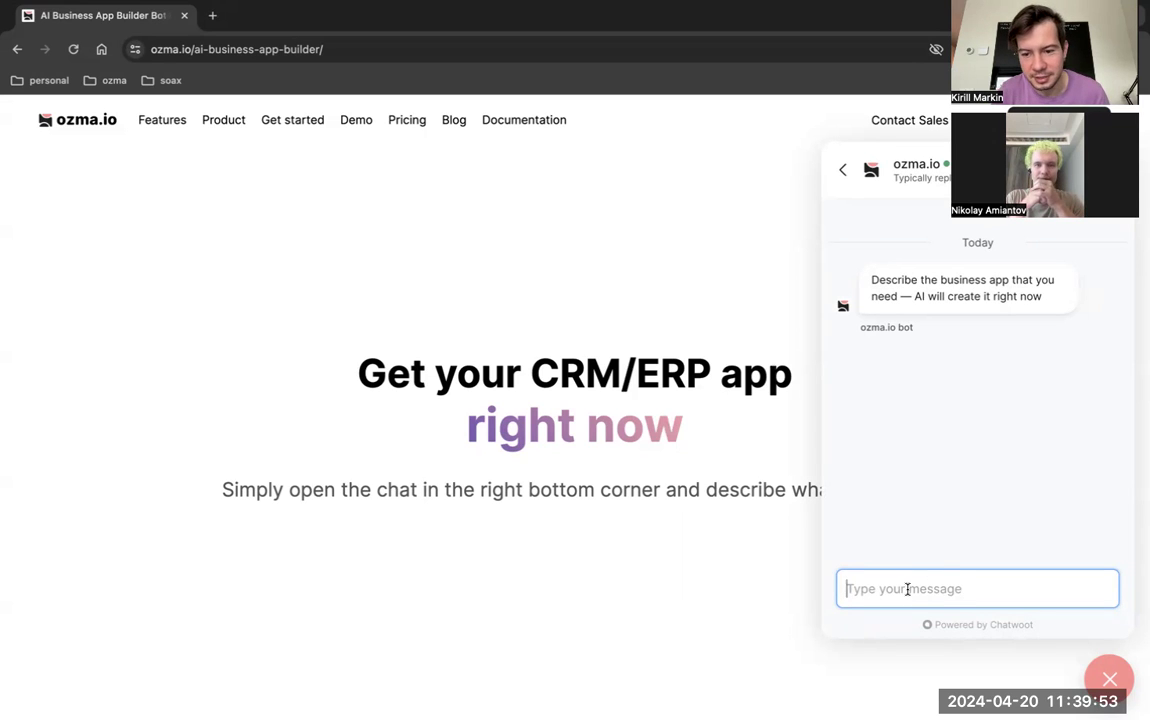
{"action": "type", "text": "https://ozma.io/ai-business-app-builder/"}
{"action": "key", "text": "ctrl+a"}
{"action": "type", "text": "Create a database to store hugs between animals. Do not ask questions. Just suggest something interesting."}
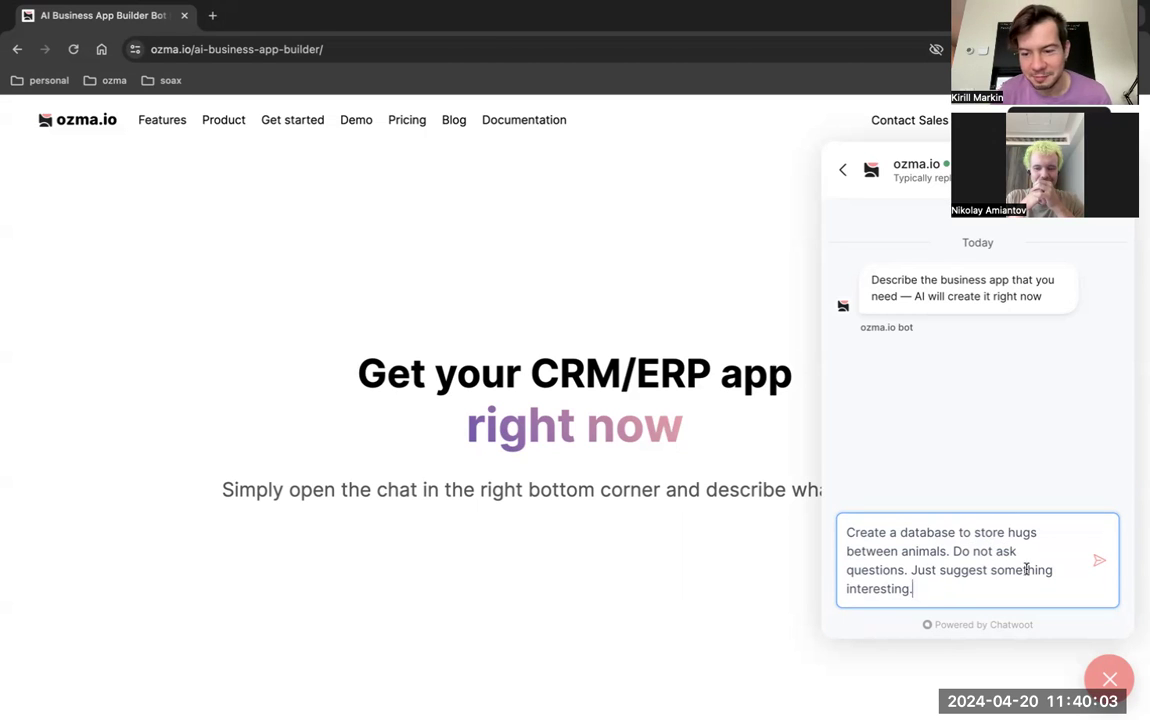
{"action": "left_click", "coordinate": [1099, 560]}
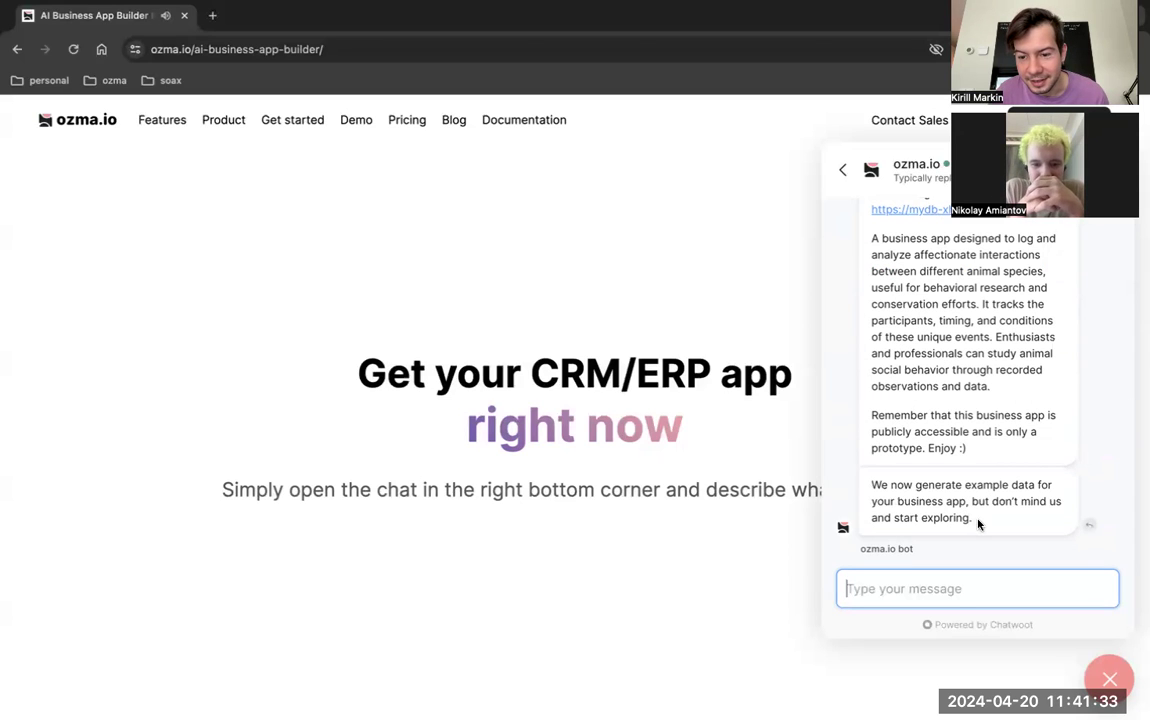
{"action": "mouse_move", "coordinate": [966, 501]}
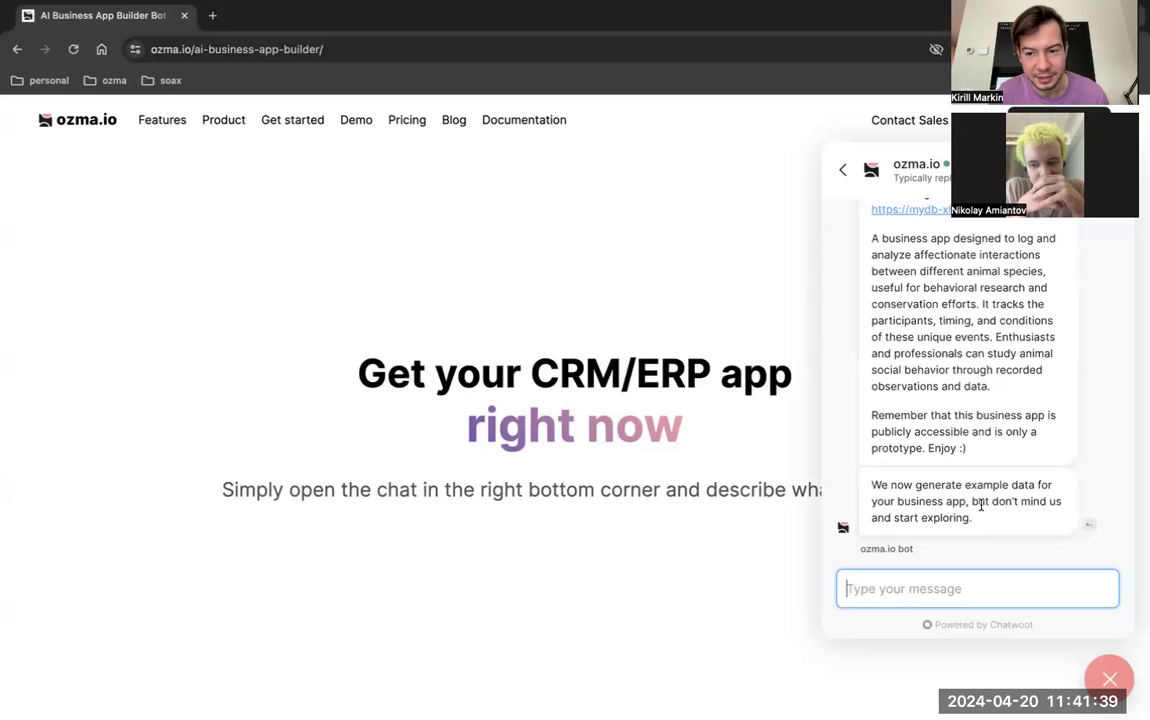
Scroll through the bot's replies while it builds the Animal Hugs app and example data
{"action": "scroll", "coordinate": [978, 505], "scroll_direction": "up", "scroll_amount": 1}
{"action": "scroll", "coordinate": [945, 493], "scroll_direction": "up", "scroll_amount": 1}
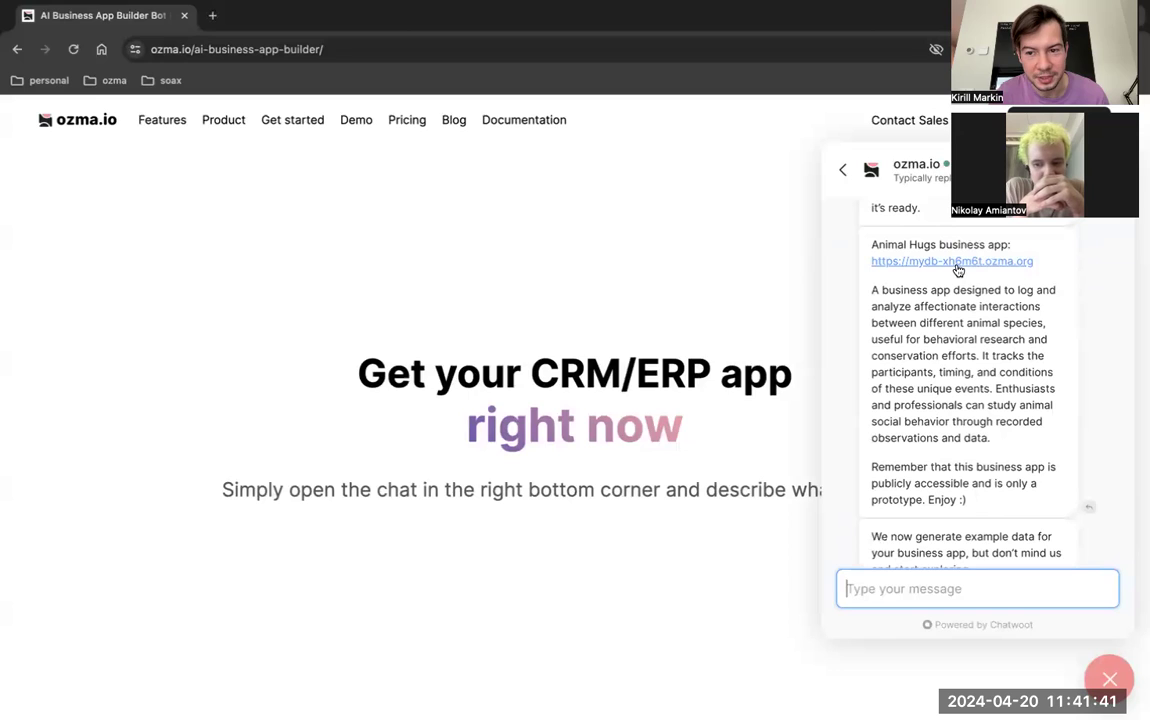
{"action": "scroll", "coordinate": [968, 397], "scroll_direction": "down", "scroll_amount": 1}
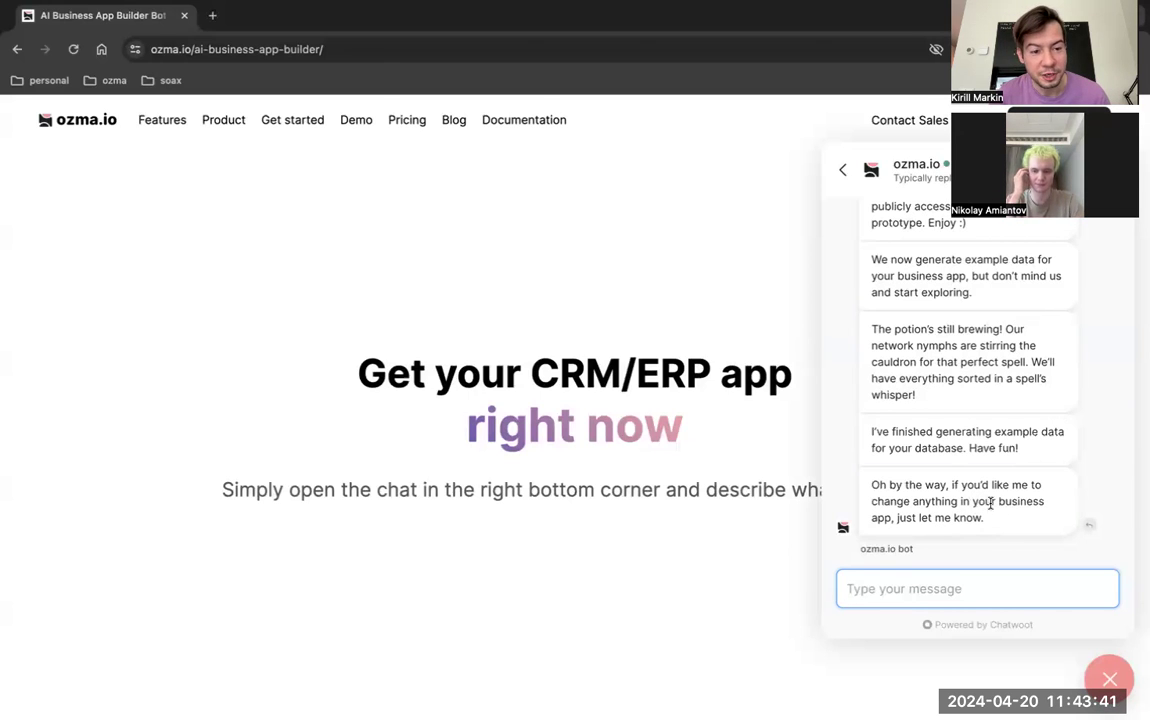
{"action": "scroll", "coordinate": [979, 514], "scroll_direction": "up", "scroll_amount": 1}
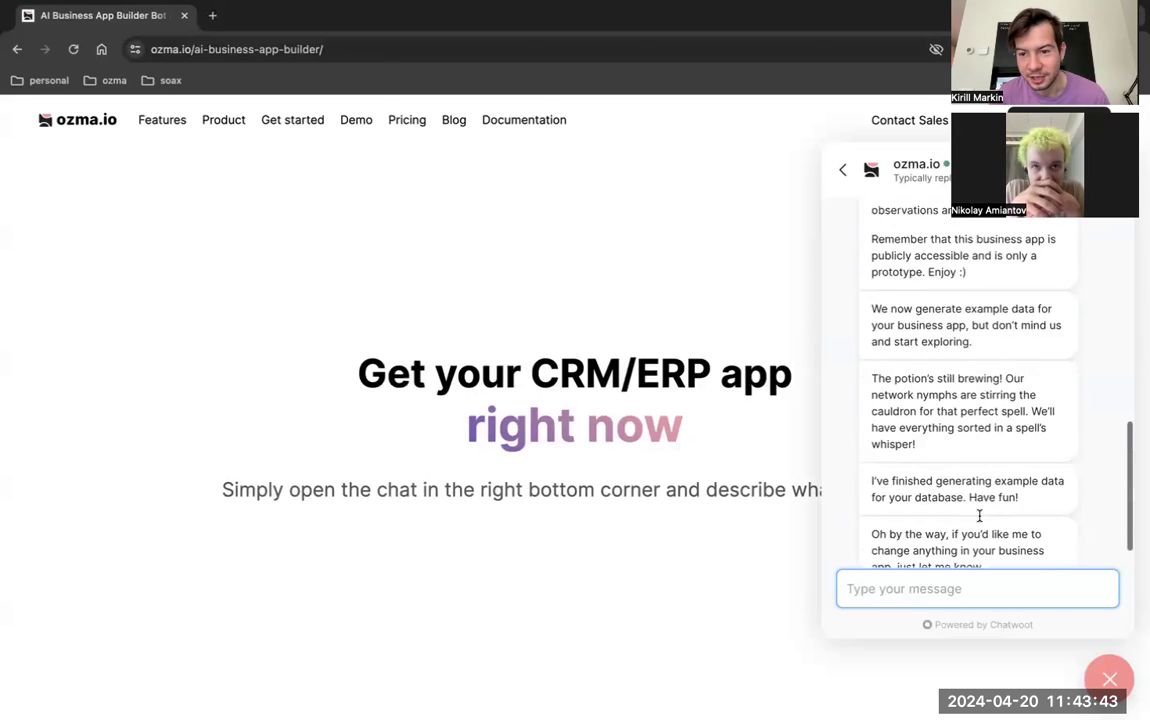
{"action": "scroll", "coordinate": [979, 514], "scroll_direction": "up", "scroll_amount": 5}
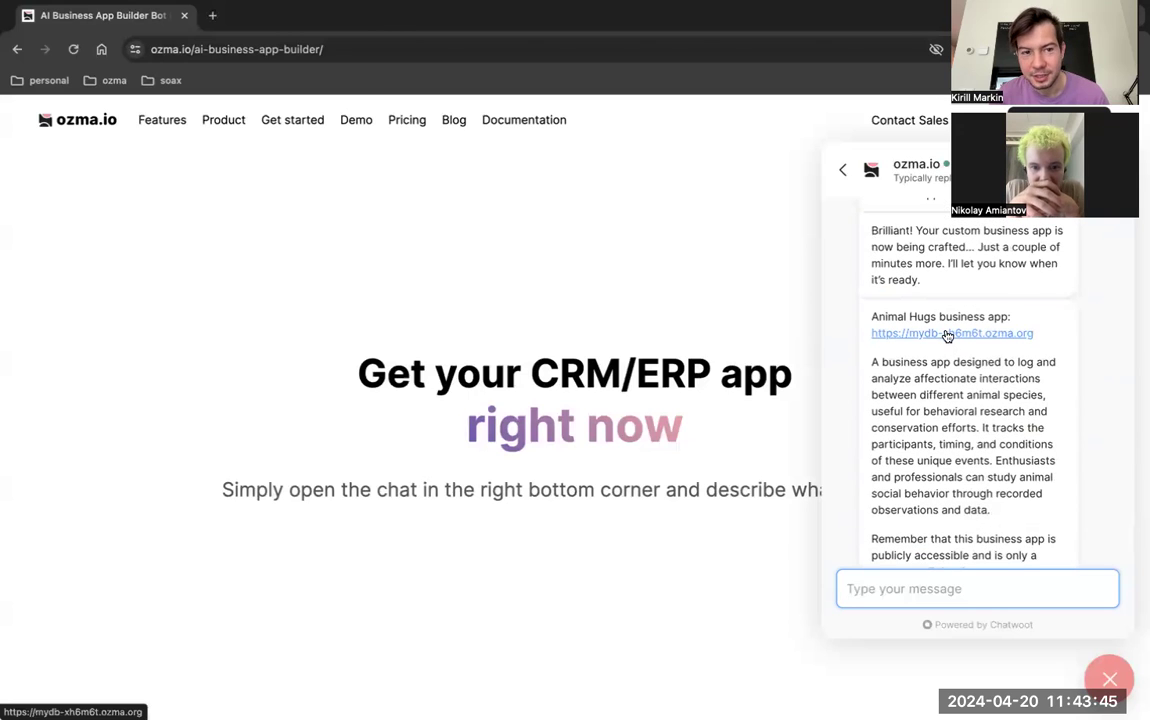
Open the generated Animal Hugs app and inspect an observer record in the Observers table
{"action": "left_click", "coordinate": [947, 336]}
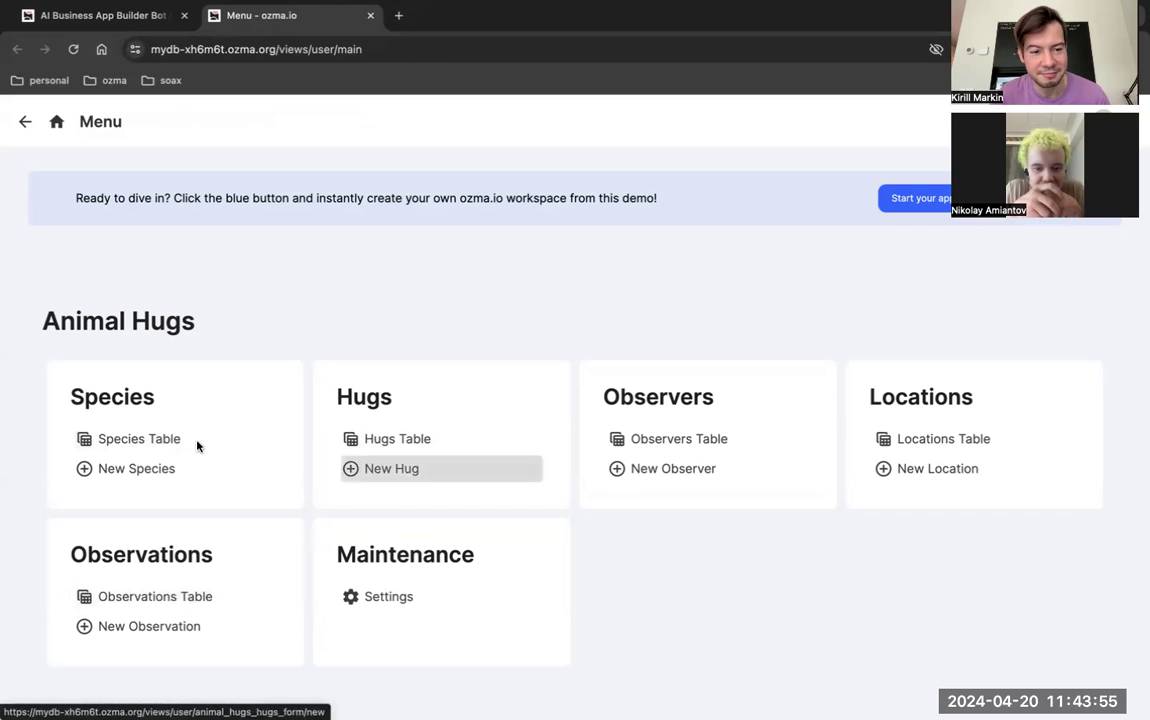
{"action": "left_click", "coordinate": [667, 440]}
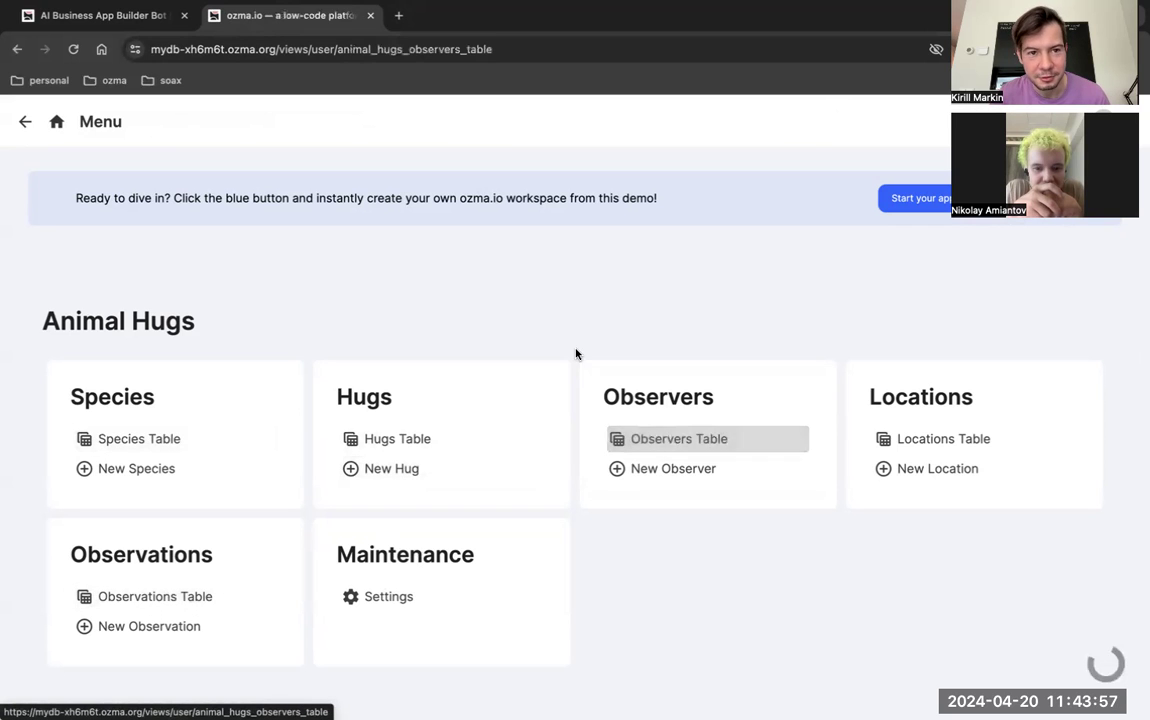
{"action": "scroll", "coordinate": [398, 413], "scroll_direction": "down", "scroll_amount": 3}
{"action": "scroll", "coordinate": [398, 413], "scroll_direction": "up", "scroll_amount": 3}
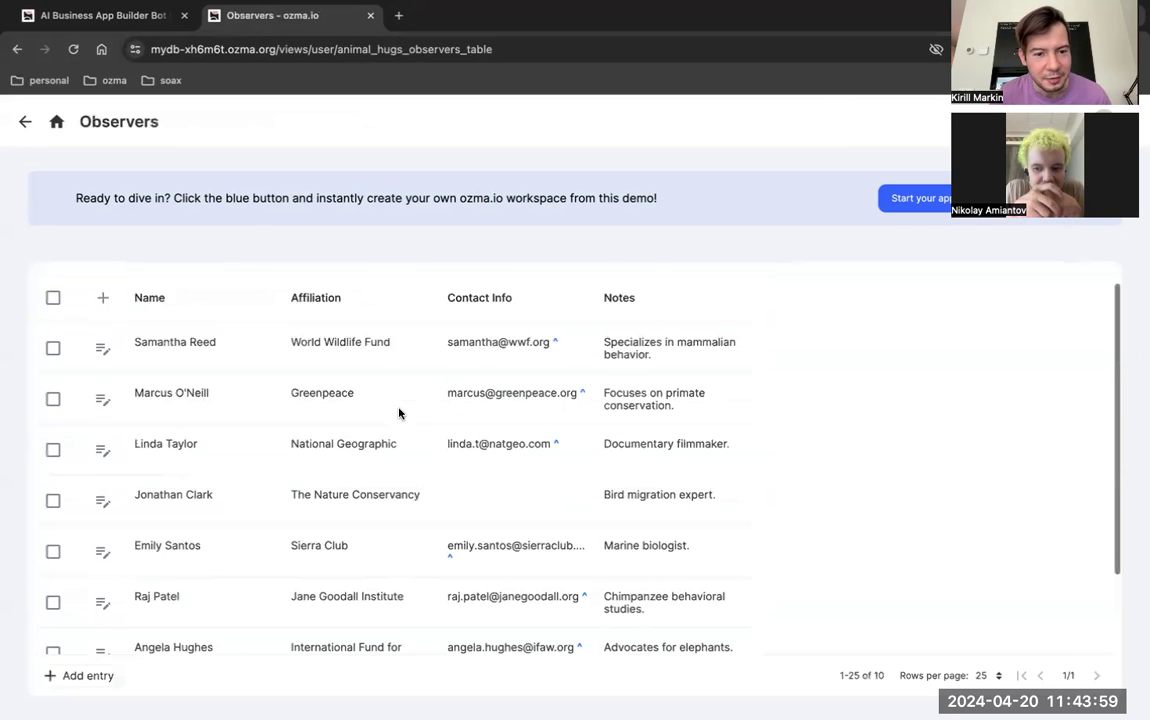
{"action": "left_click", "coordinate": [105, 430]}
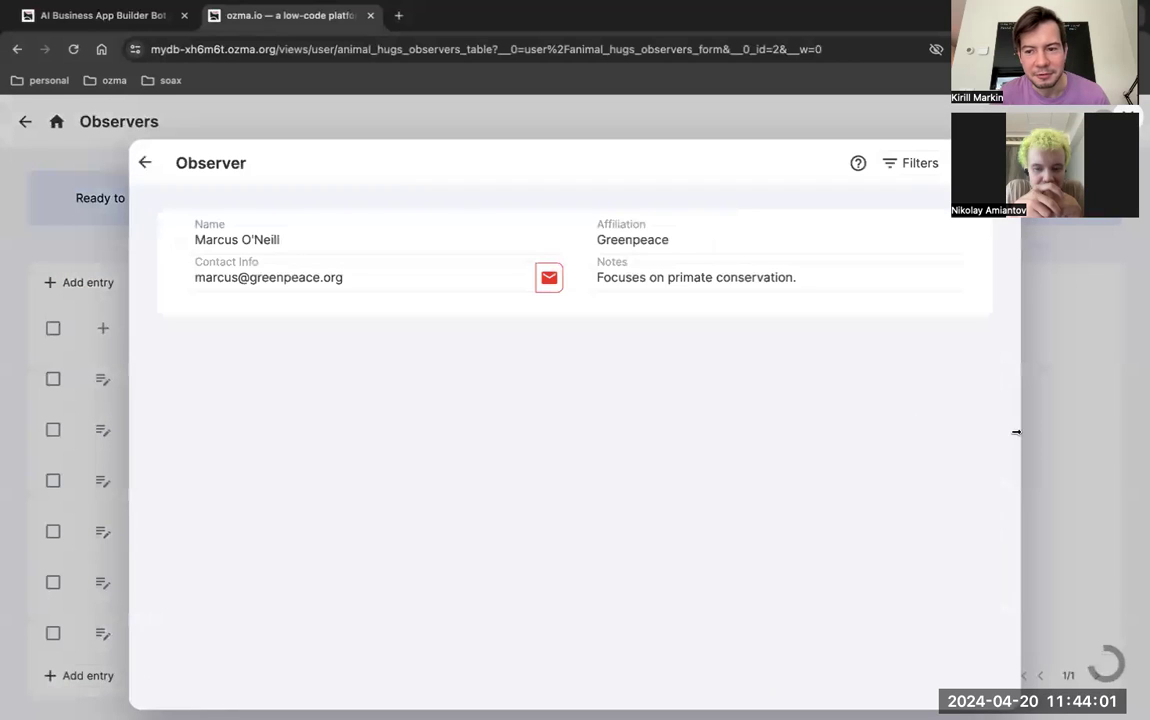
{"action": "left_click", "coordinate": [1088, 433]}
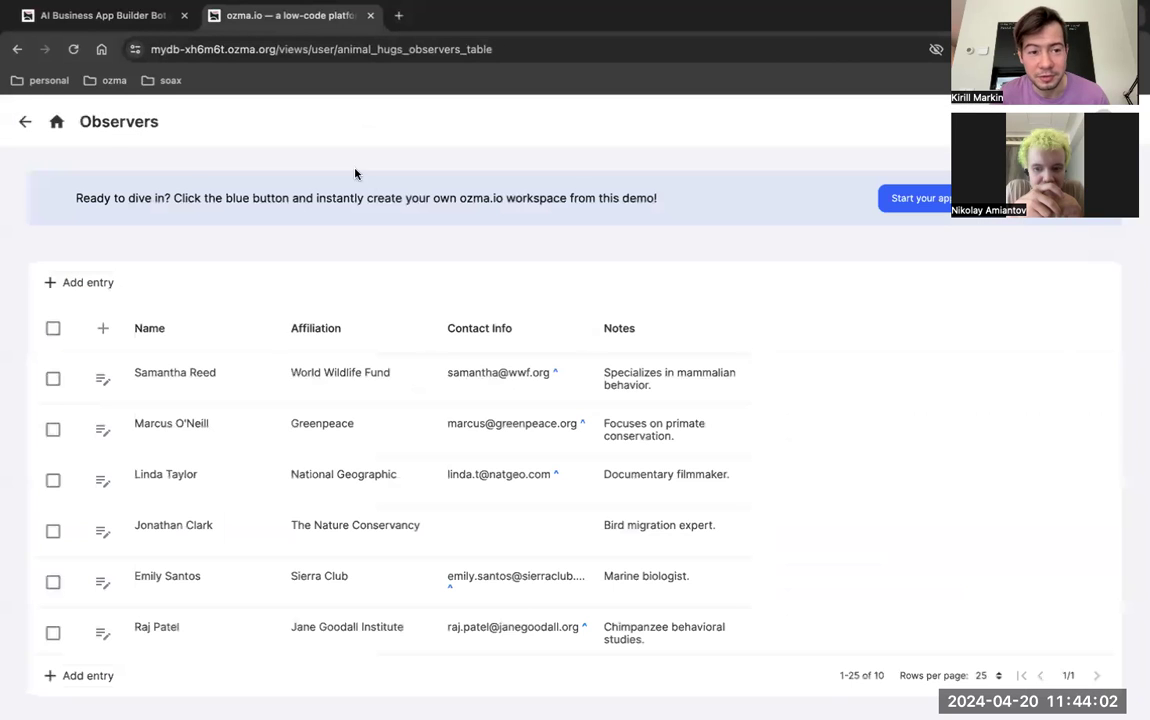
{"action": "left_click", "coordinate": [56, 121]}
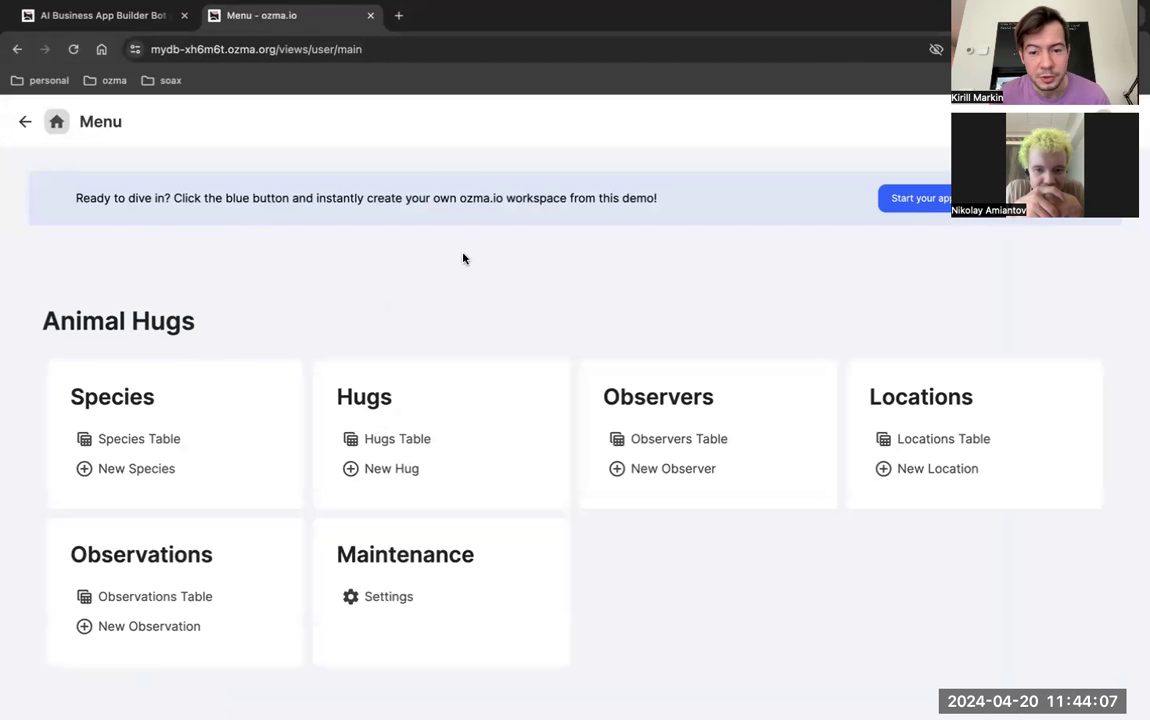
Inspect the Giant Panda record in the Species table, then open the Hugs table
{"action": "left_click", "coordinate": [110, 443]}
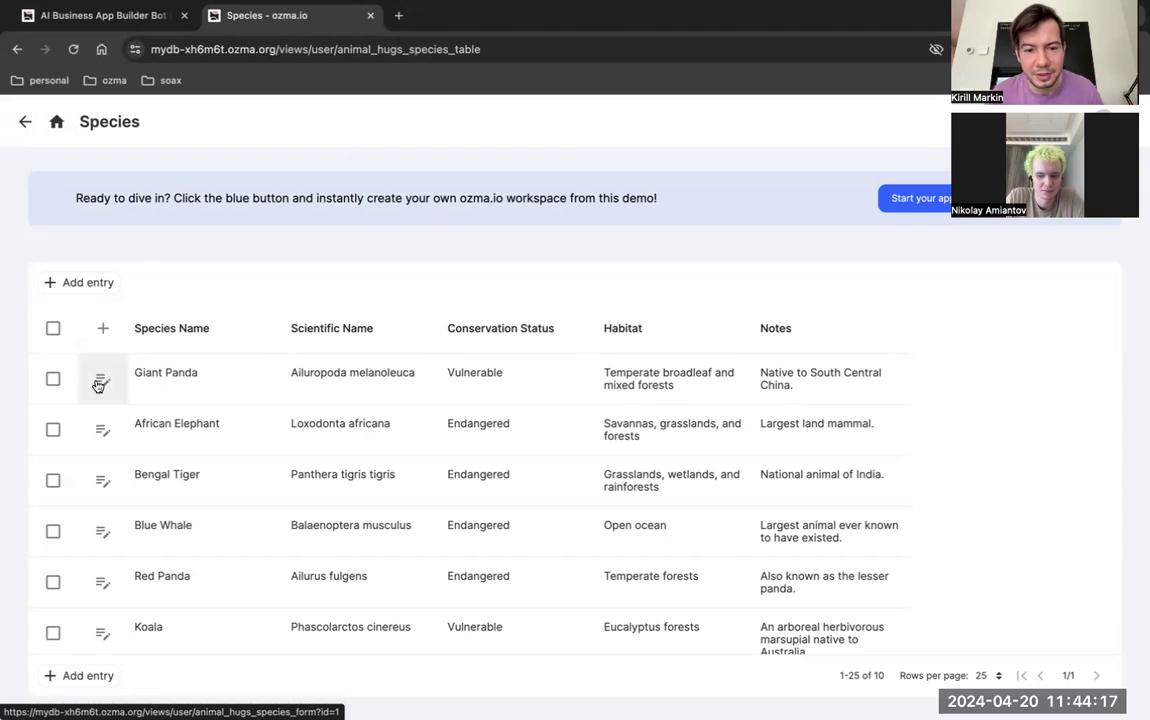
{"action": "left_click", "coordinate": [98, 381]}
{"action": "left_click", "coordinate": [92, 210]}
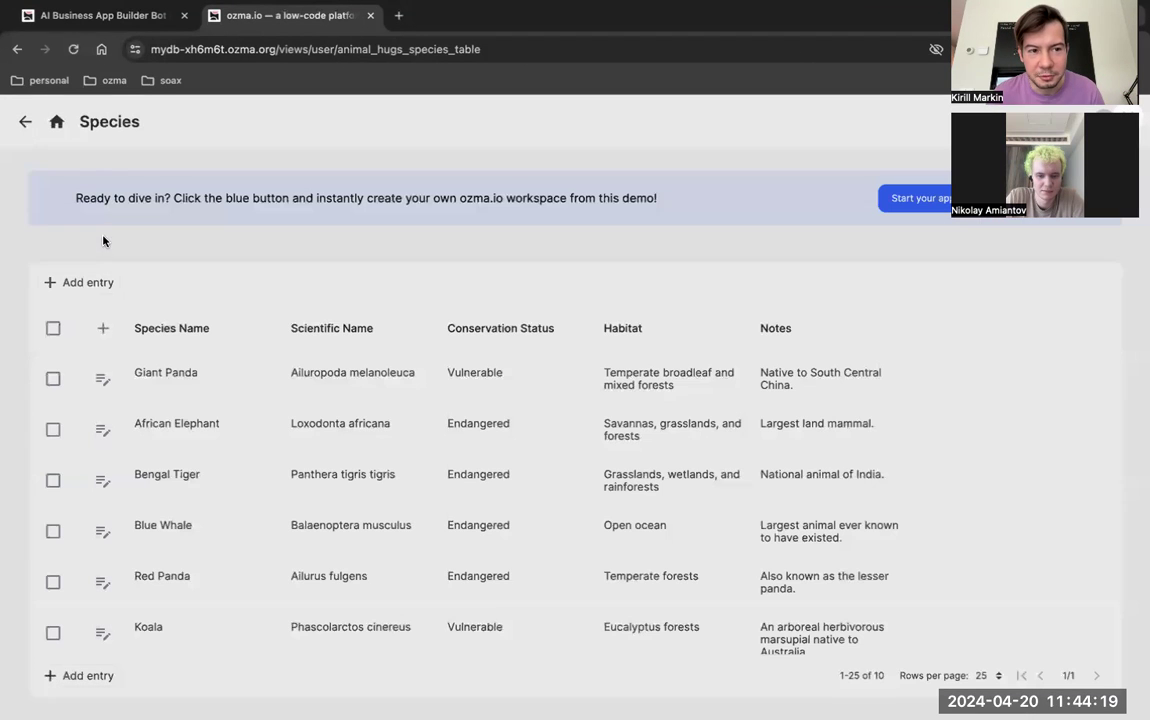
{"action": "left_click", "coordinate": [56, 122]}
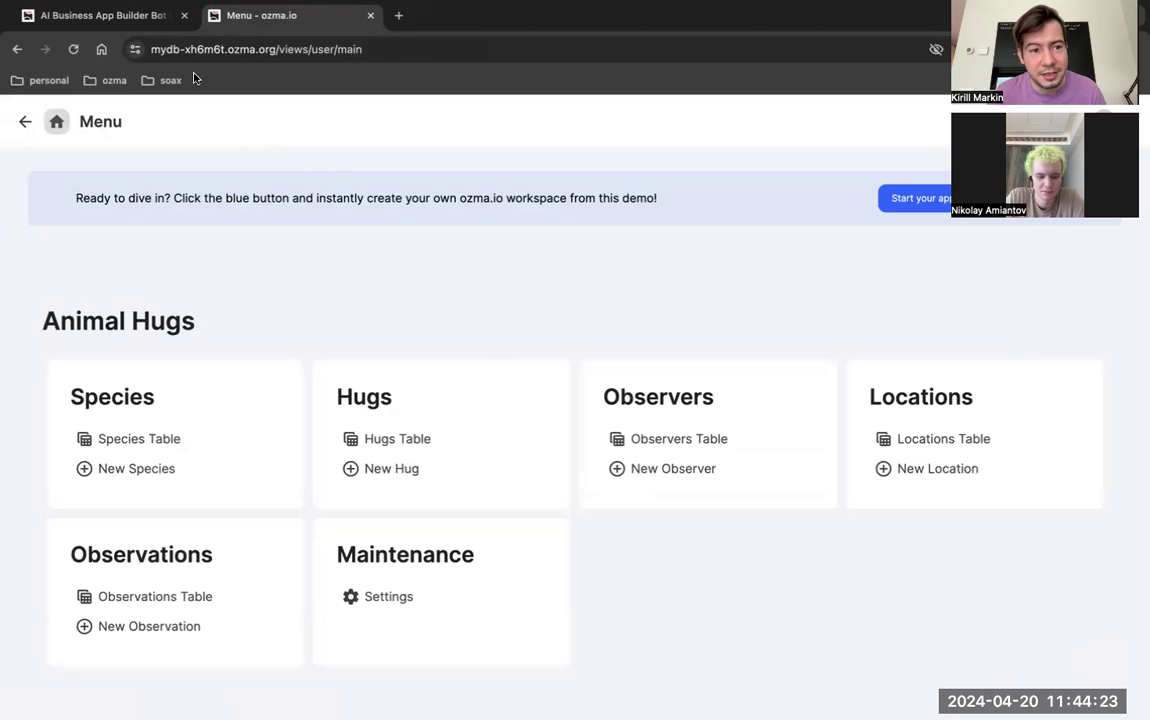
{"action": "left_click", "coordinate": [136, 18]}
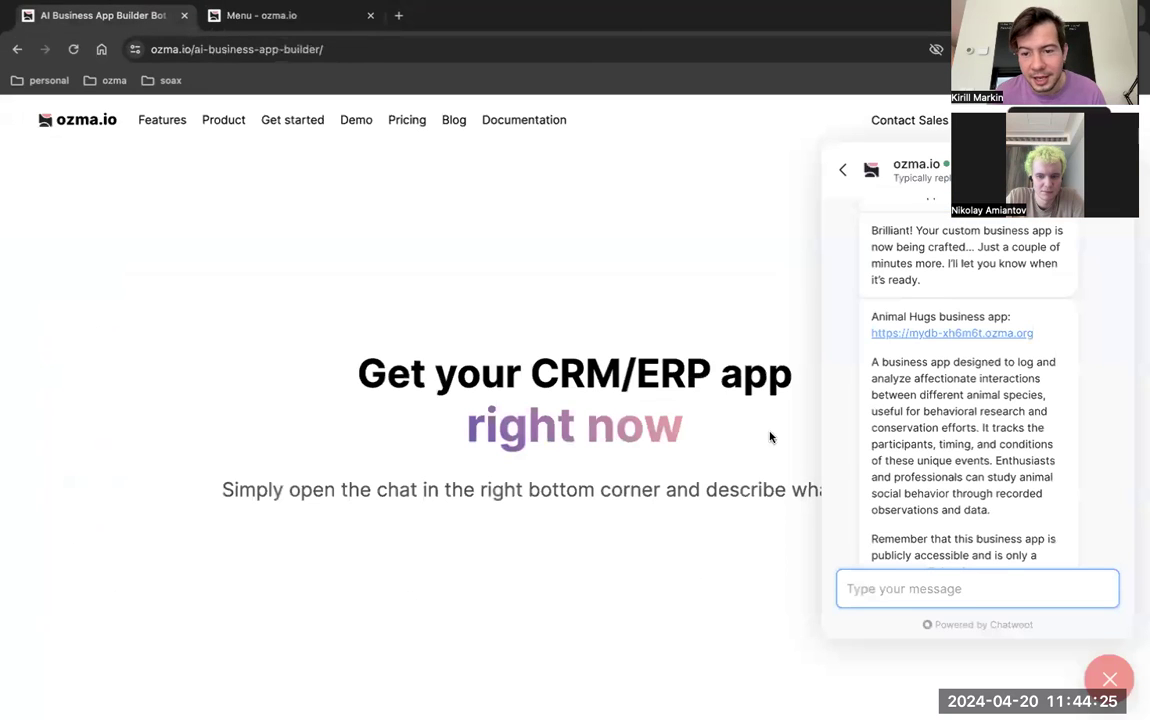
{"action": "left_click", "coordinate": [316, 22]}
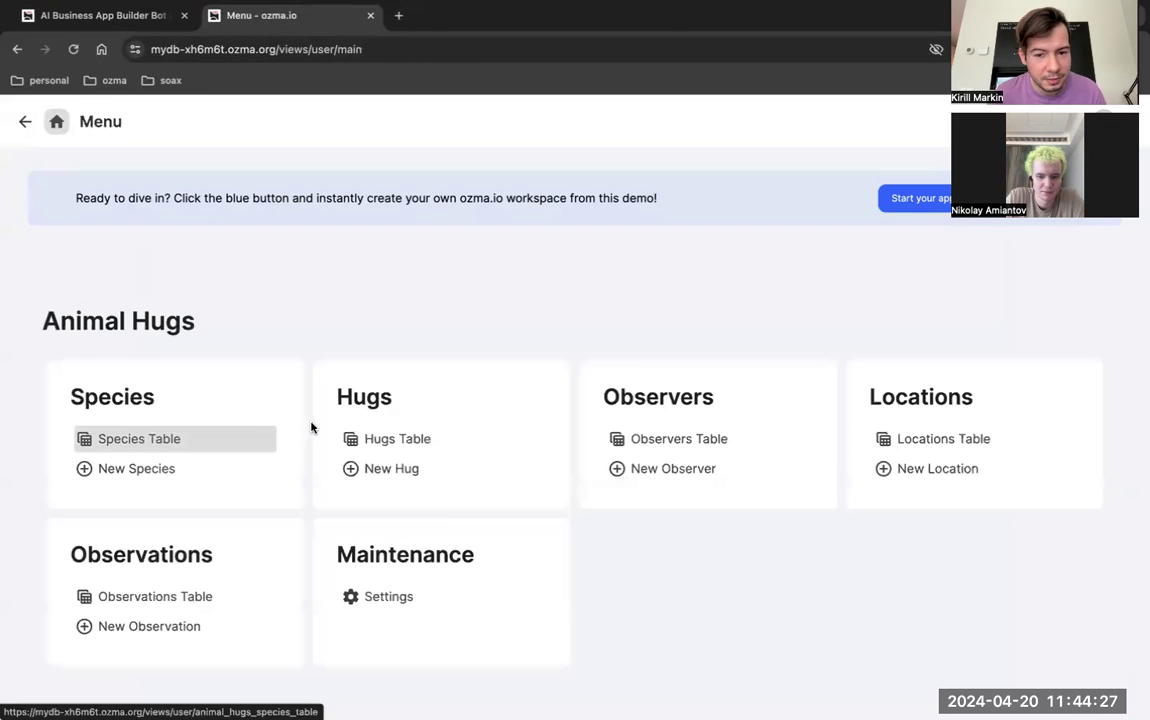
{"action": "left_click", "coordinate": [400, 438]}
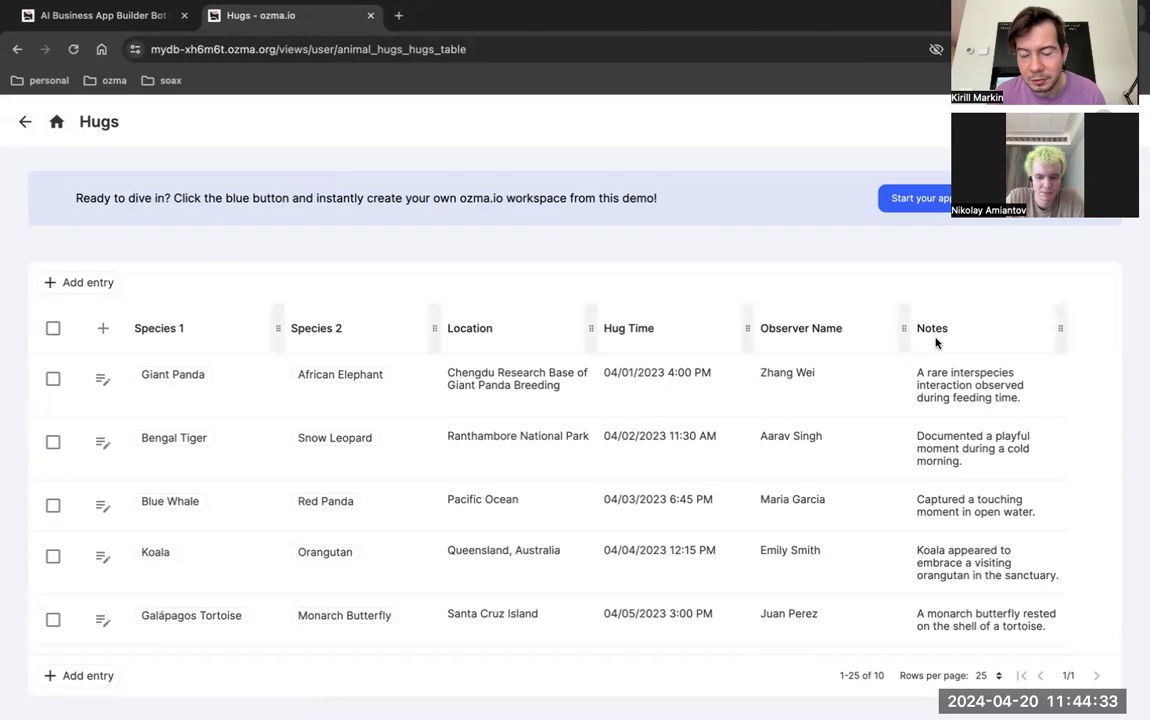
{"action": "mouse_move", "coordinate": [600, 328]}
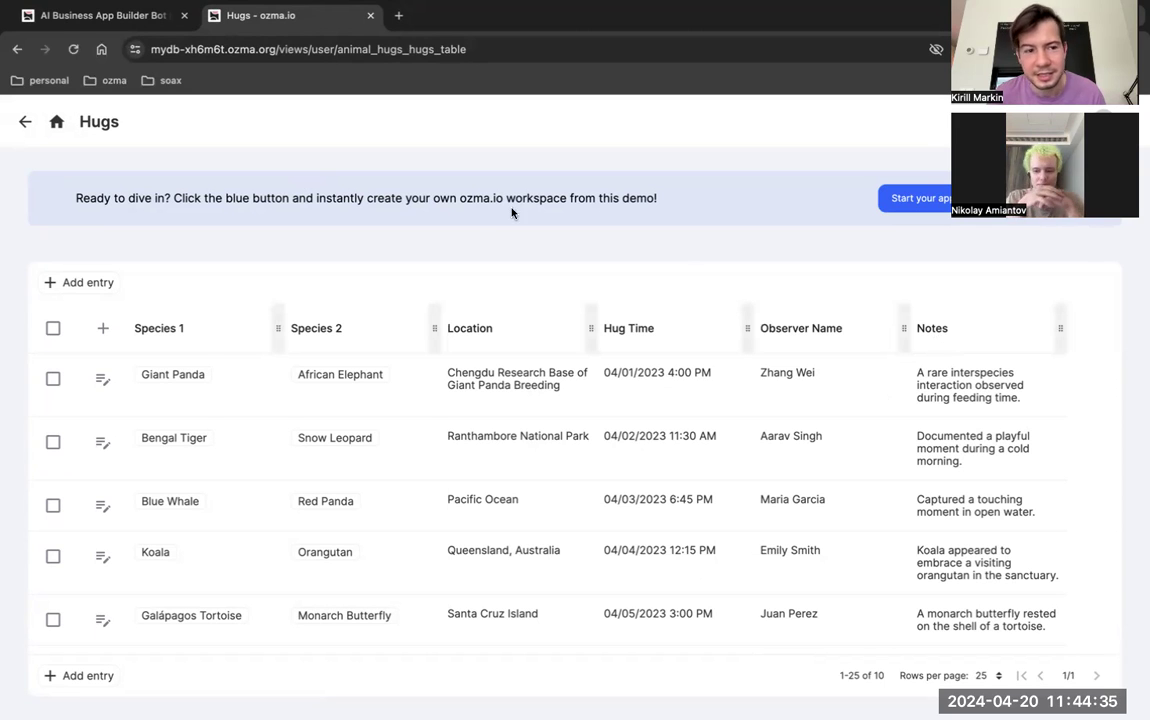
Send the bot 'Add please column "Description" to a Hug table', with corrected quote marks
{"action": "left_click", "coordinate": [150, 15]}
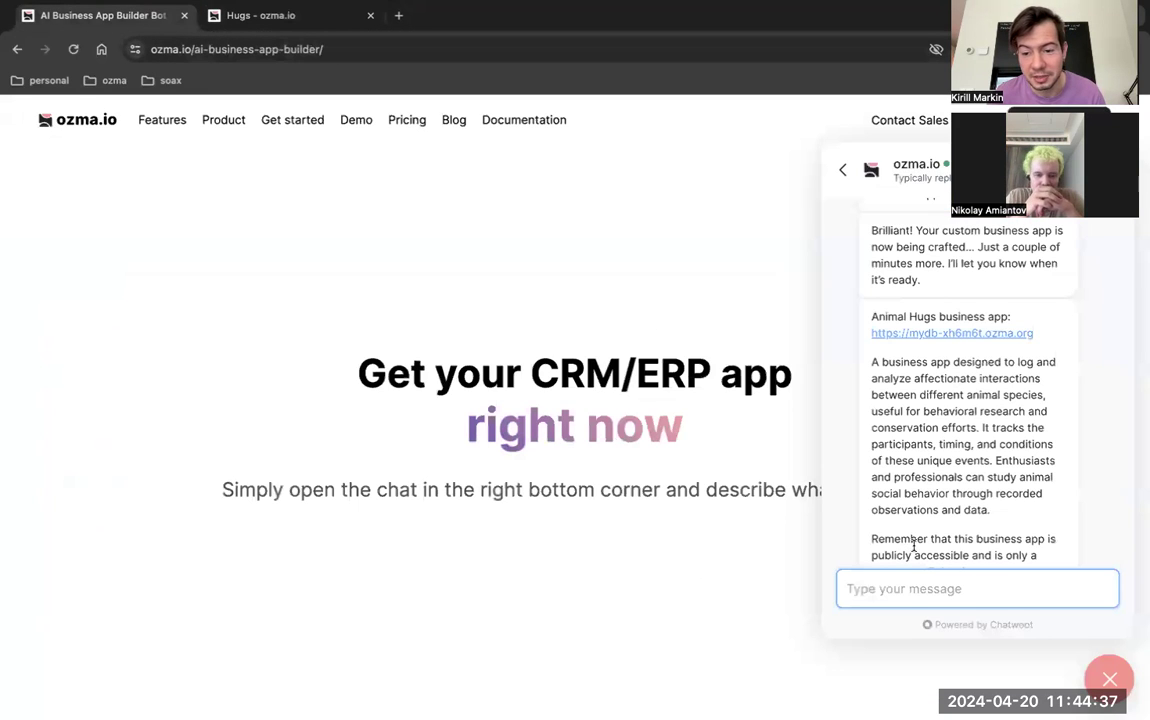
{"action": "type", "text": "A"}
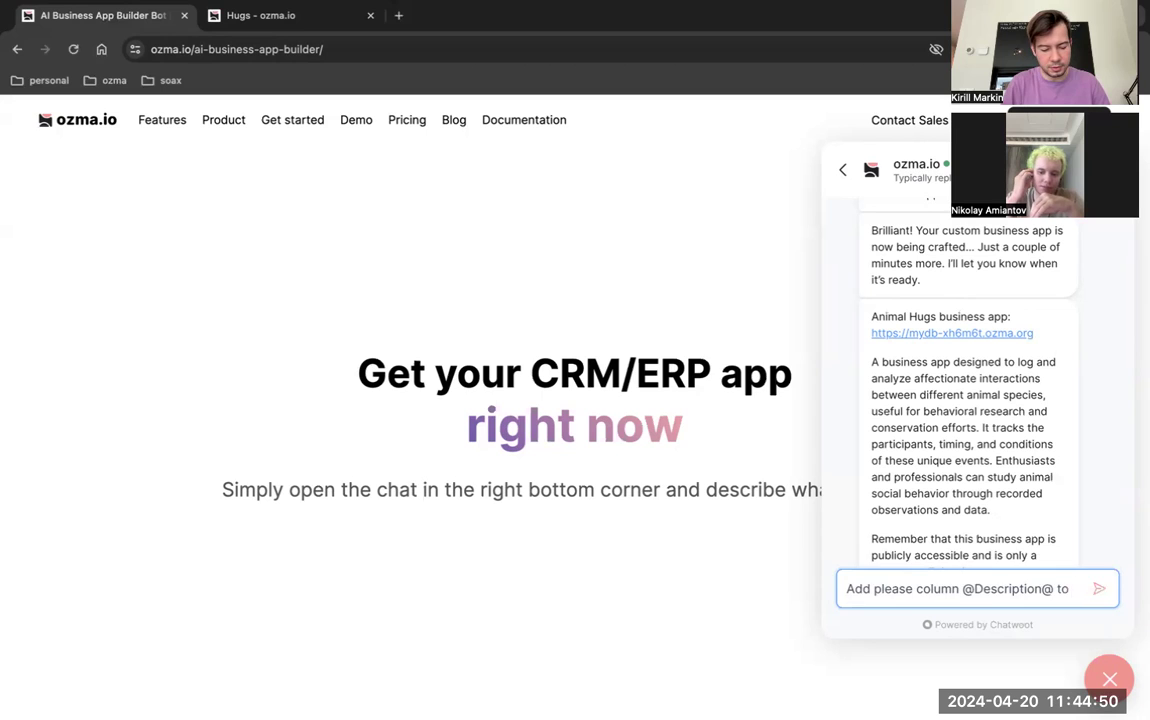
{"action": "type", "text": "a Hug table"}
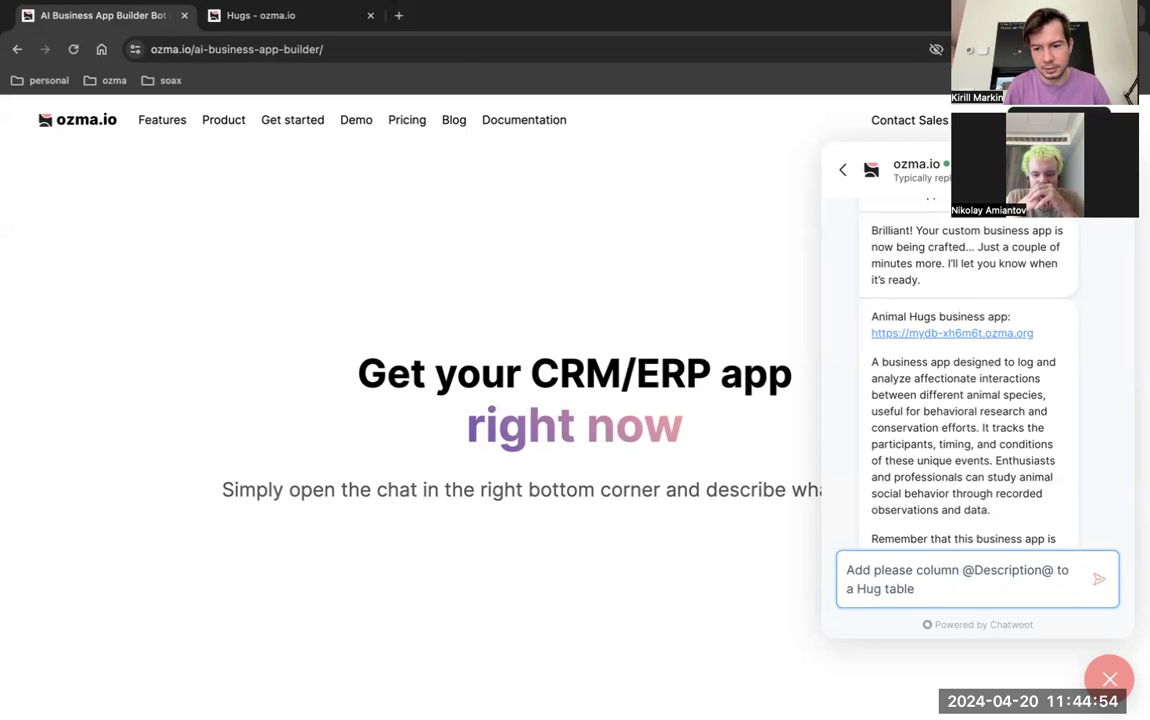
{"action": "left_click", "coordinate": [976, 573]}
{"action": "key", "text": "BackSpace"}
{"action": "type", "text": "\""}
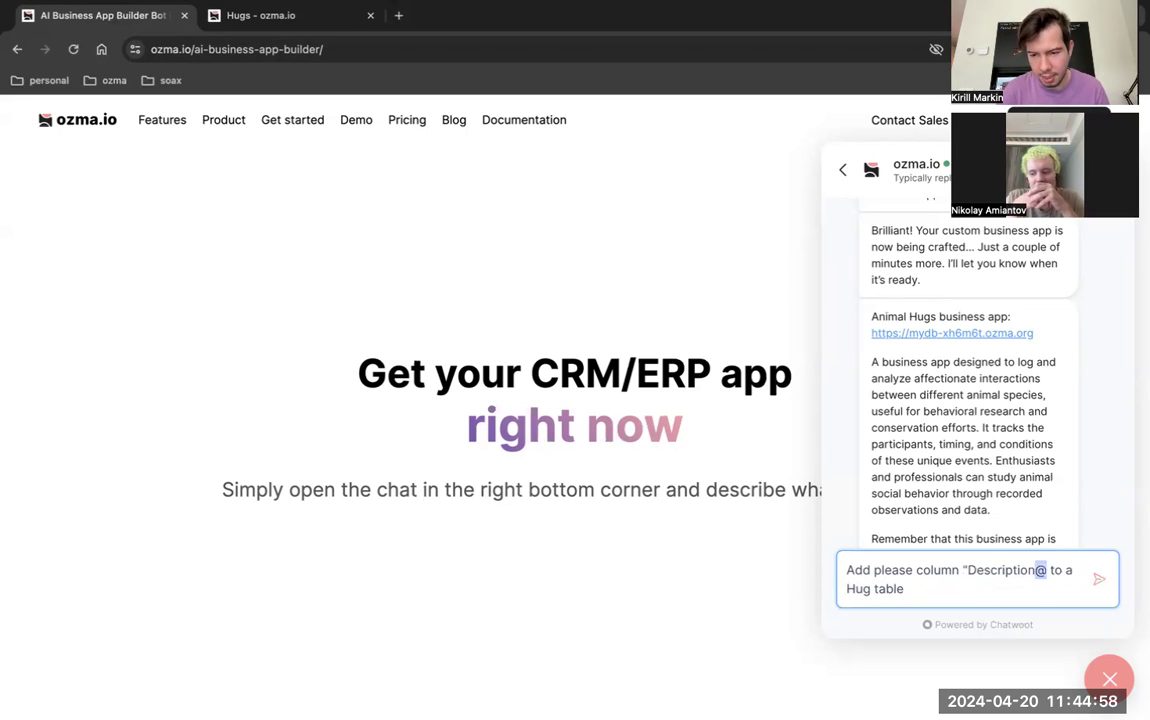
{"action": "type", "text": "\""}
{"action": "left_click", "coordinate": [1097, 580]}
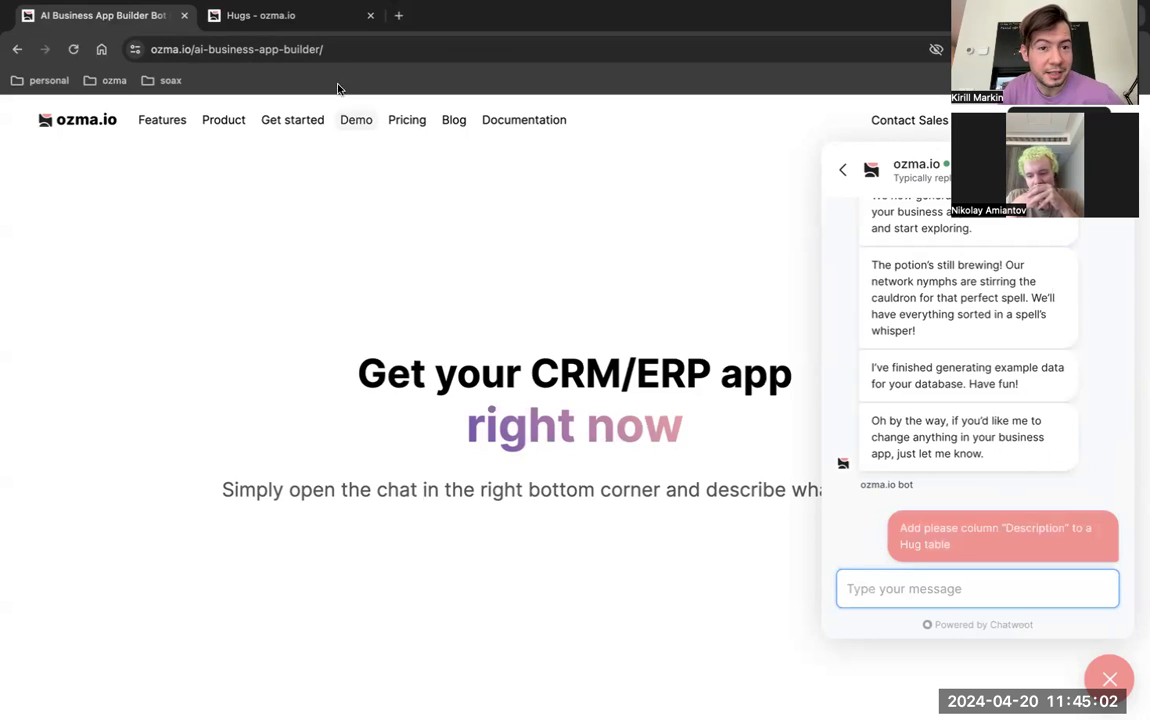
Reopen the Hugs table and scroll right to look for the new Description column
{"action": "left_click", "coordinate": [302, 17]}
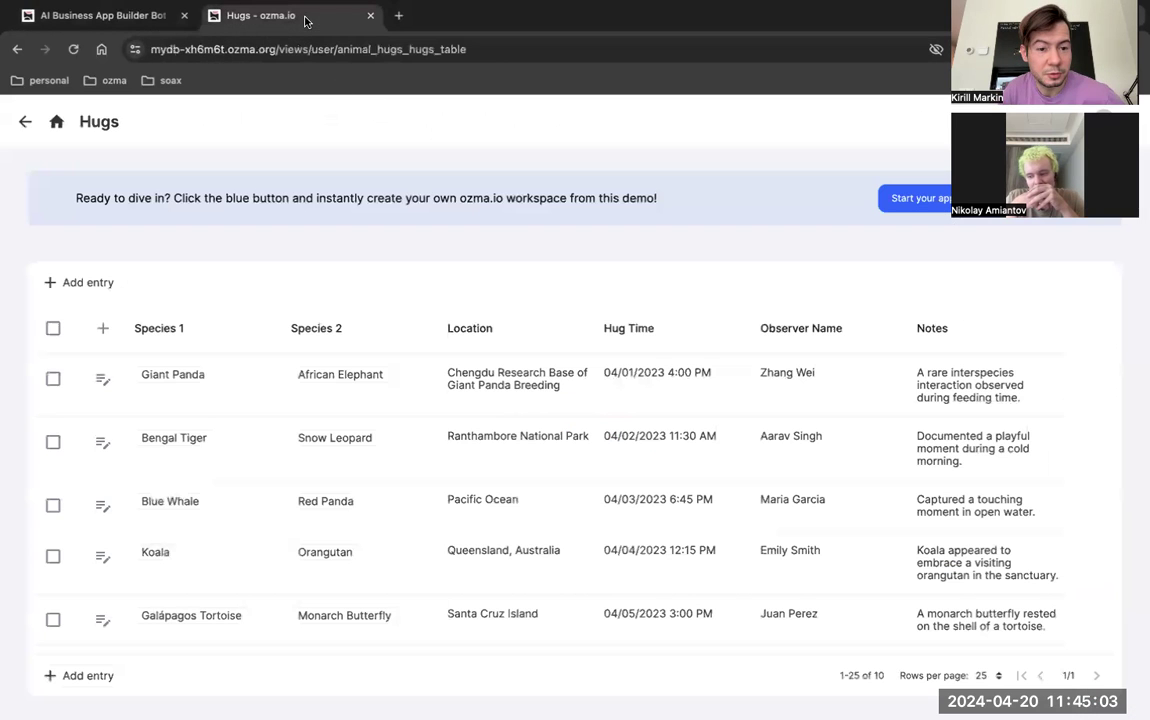
{"action": "left_click", "coordinate": [56, 121]}
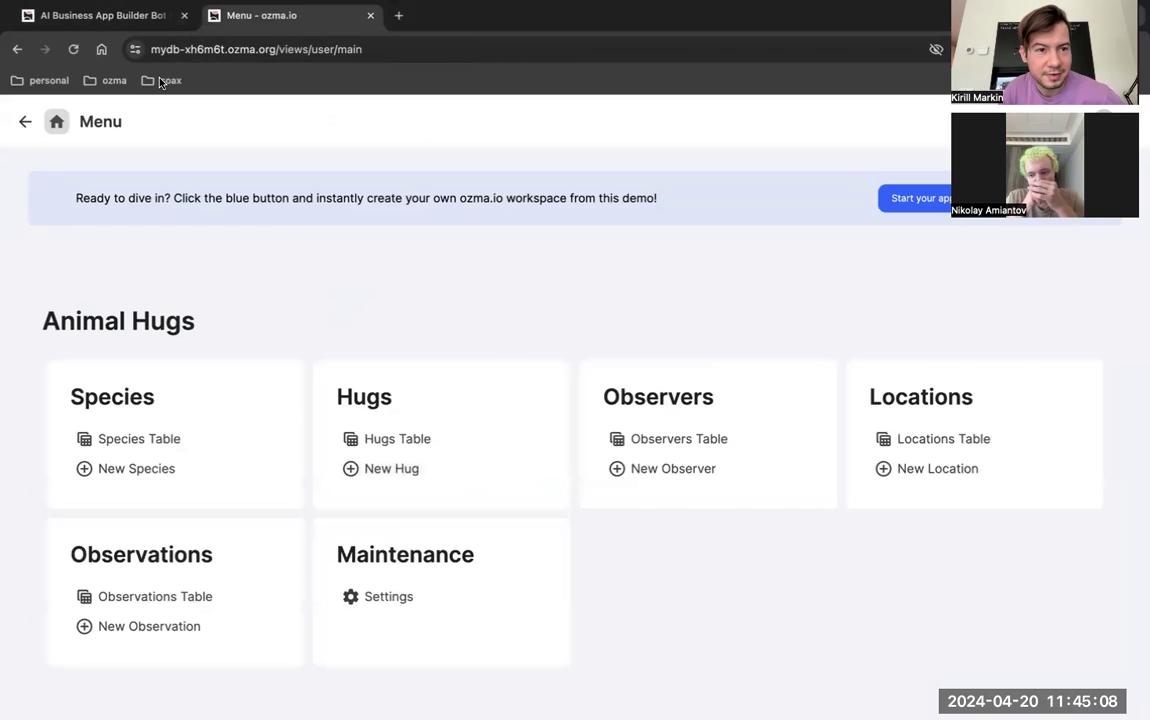
{"action": "left_click", "coordinate": [124, 18]}
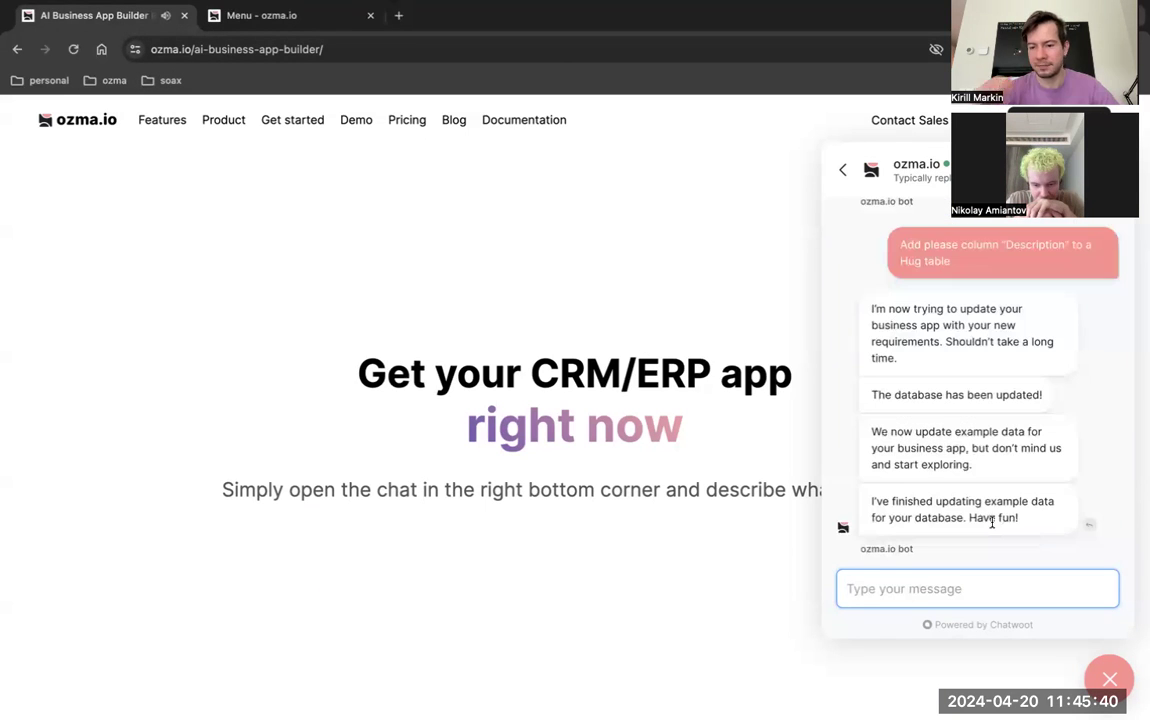
{"action": "left_click", "coordinate": [330, 16]}
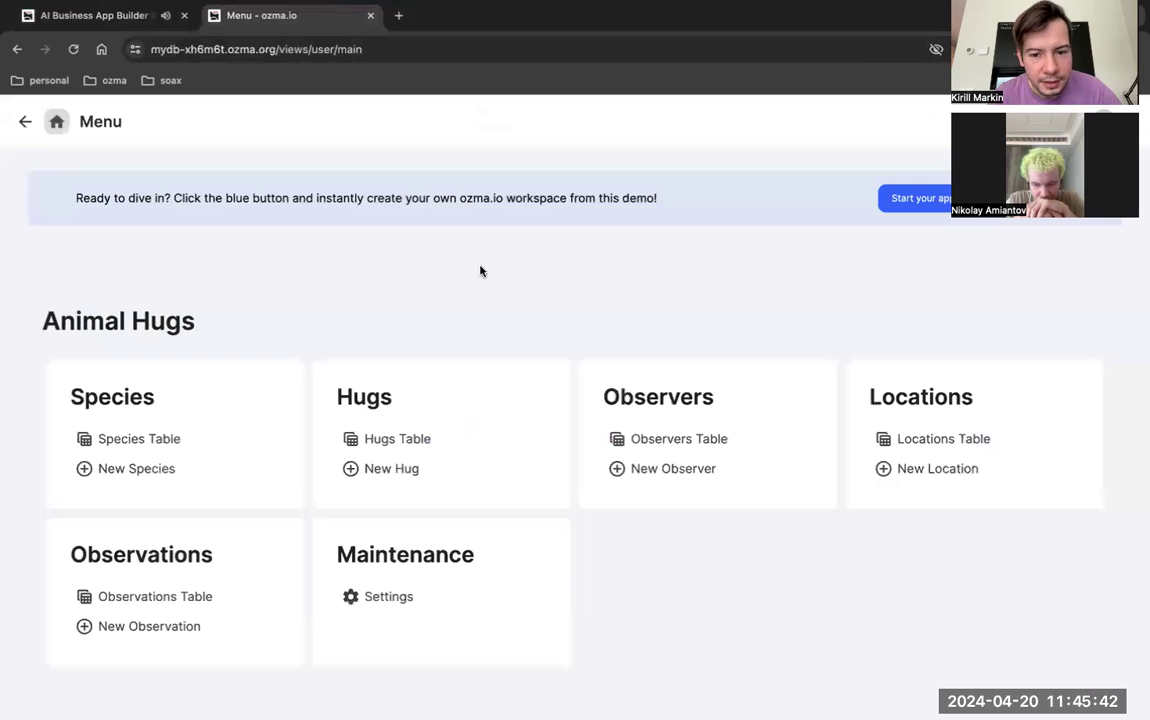
{"action": "left_click", "coordinate": [418, 439]}
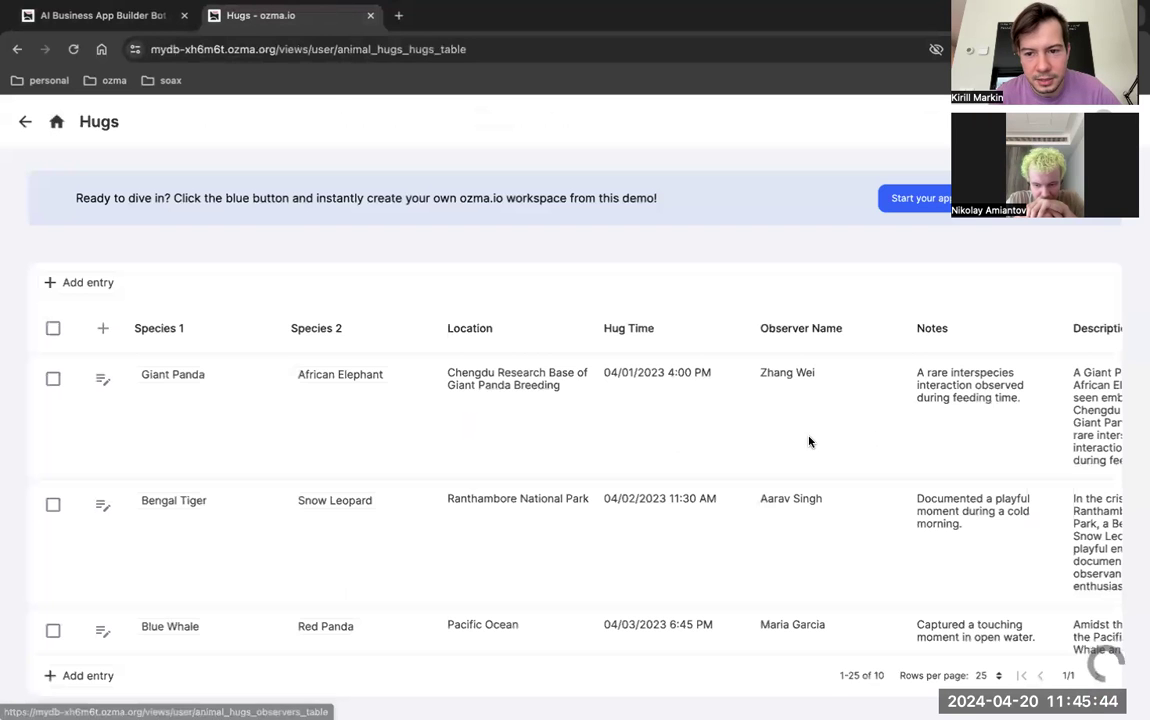
{"action": "scroll", "coordinate": [832, 437], "scroll_direction": "right", "scroll_amount": 2}
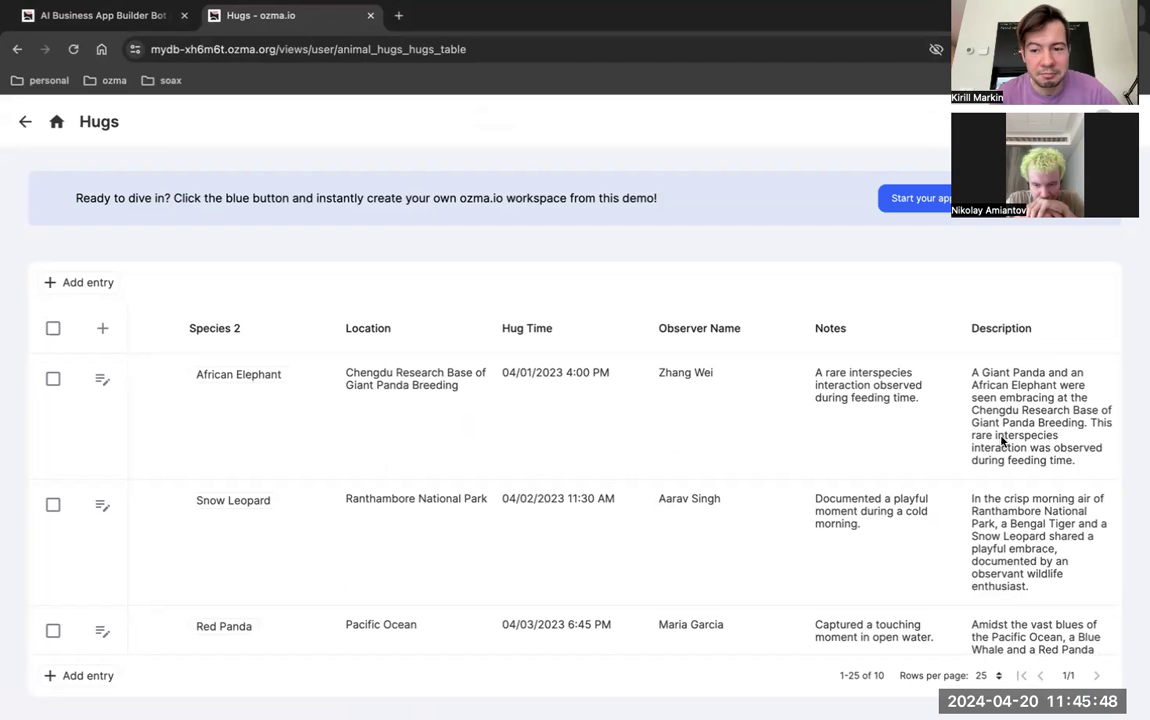
{"action": "scroll", "coordinate": [1001, 440], "scroll_direction": "down", "scroll_amount": 2}
{"action": "scroll", "coordinate": [1001, 440], "scroll_direction": "down", "scroll_amount": 3}
{"action": "scroll", "coordinate": [999, 441], "scroll_direction": "up", "scroll_amount": 5}
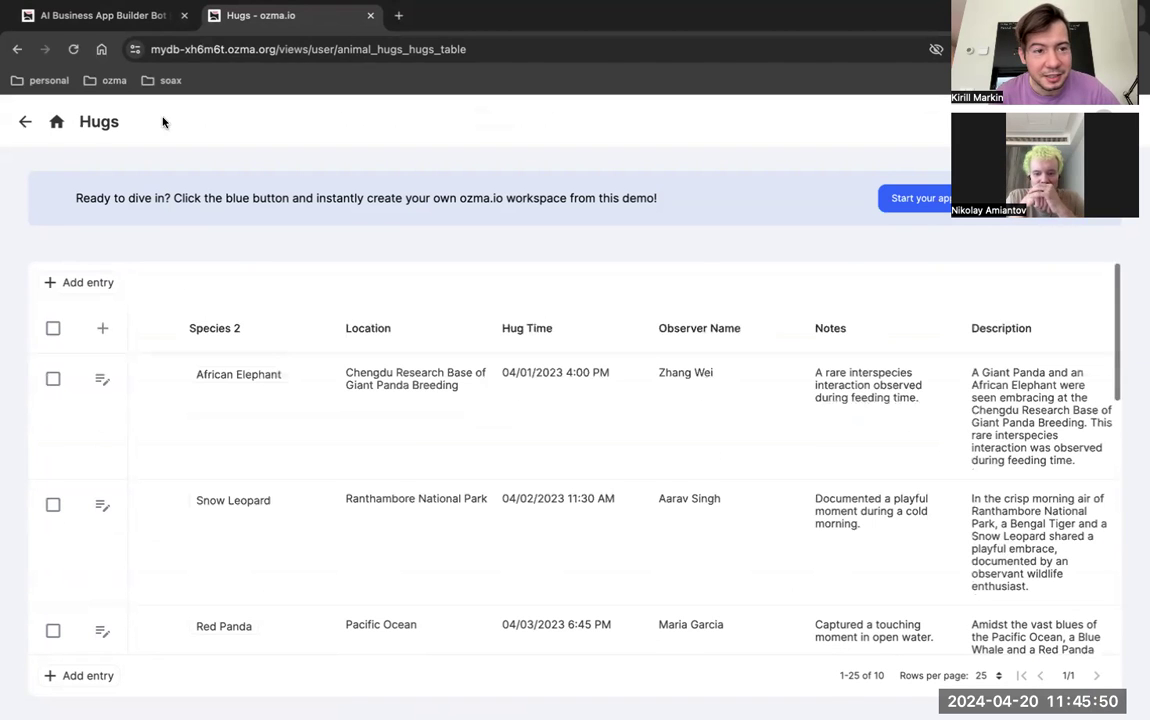
Check the bot's replies, review the filled-in Description values, and return to the Animal Hugs menu
{"action": "left_click", "coordinate": [122, 22]}
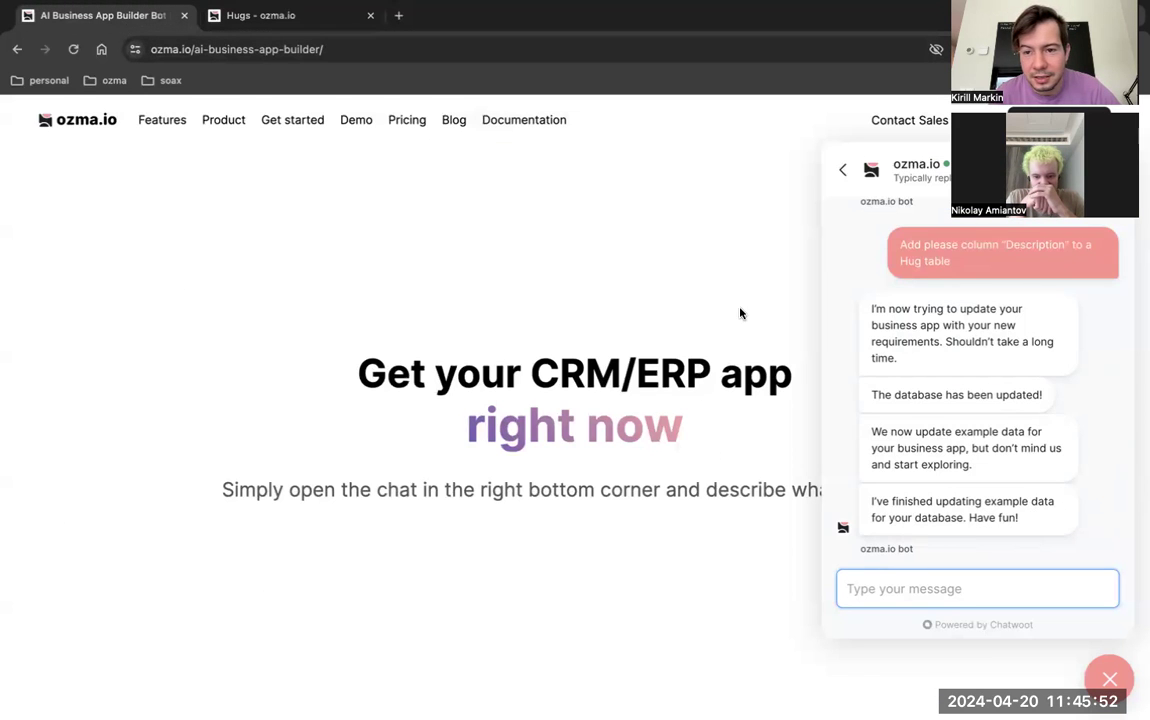
{"action": "scroll", "coordinate": [976, 412], "scroll_direction": "up", "scroll_amount": 4}
{"action": "left_click", "coordinate": [290, 13]}
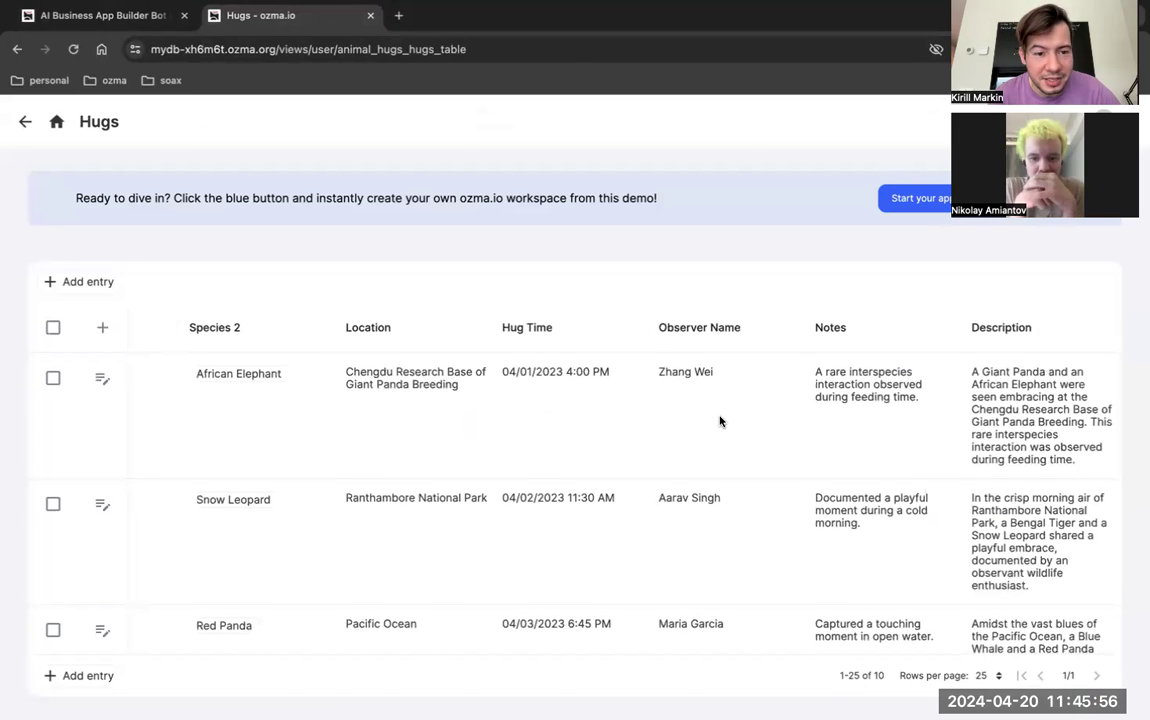
{"action": "scroll", "coordinate": [720, 421], "scroll_direction": "down", "scroll_amount": 5}
{"action": "scroll", "coordinate": [720, 421], "scroll_direction": "down", "scroll_amount": 1}
{"action": "scroll", "coordinate": [719, 418], "scroll_direction": "up", "scroll_amount": 3}
{"action": "scroll", "coordinate": [719, 418], "scroll_direction": "up", "scroll_amount": 4}
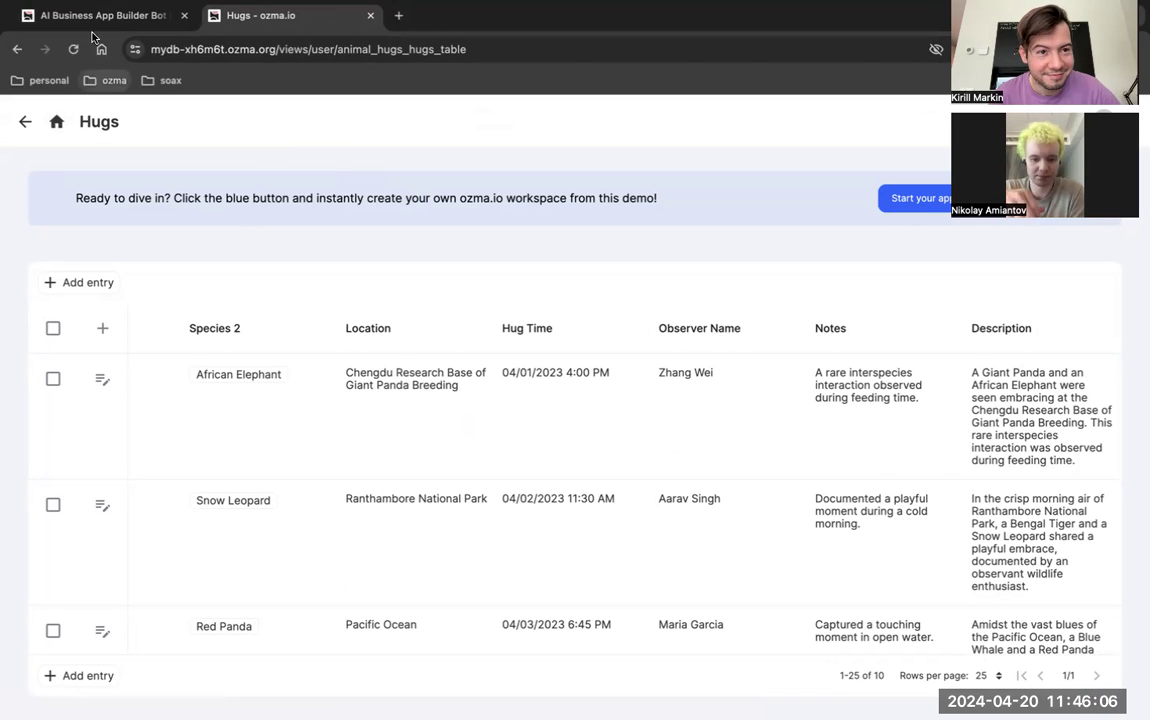
{"action": "left_click", "coordinate": [56, 121]}
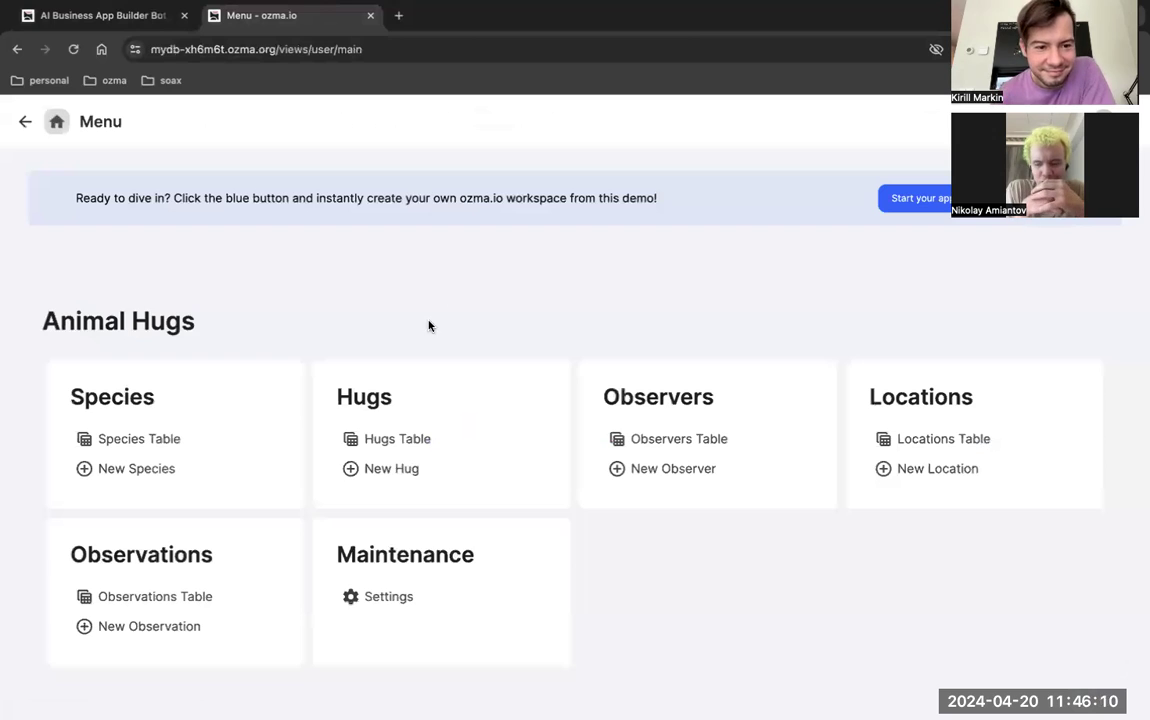